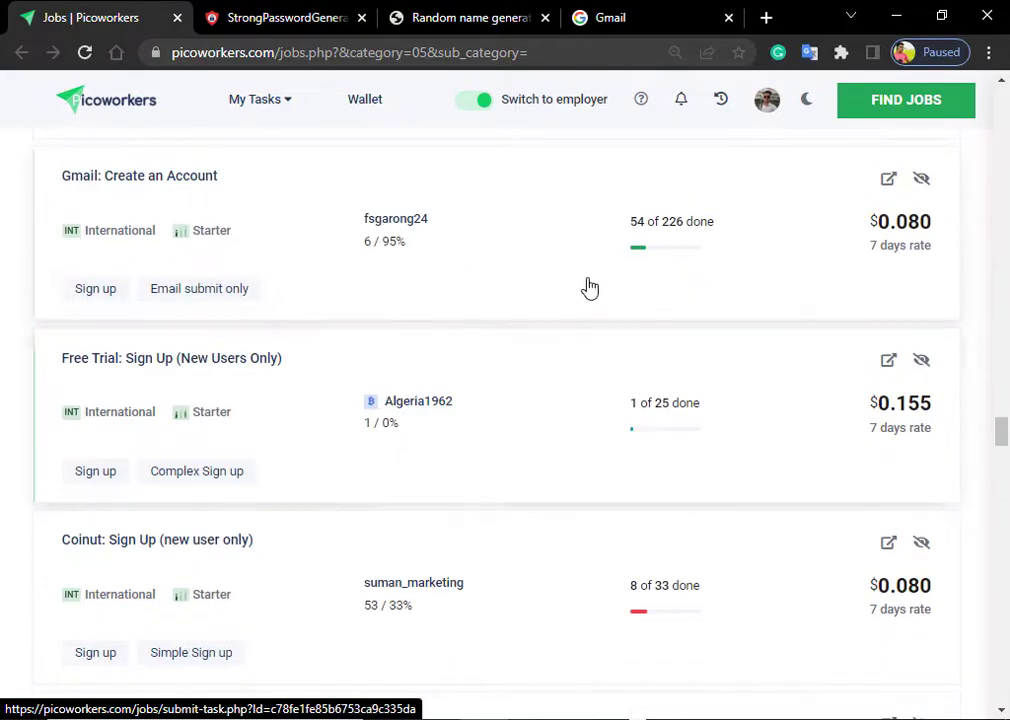
- Scroll through the filtered Sign up job list
scroll(881, 417, up, 2)
scroll(156, 451, down, 2)
scroll(156, 451, down, 3)
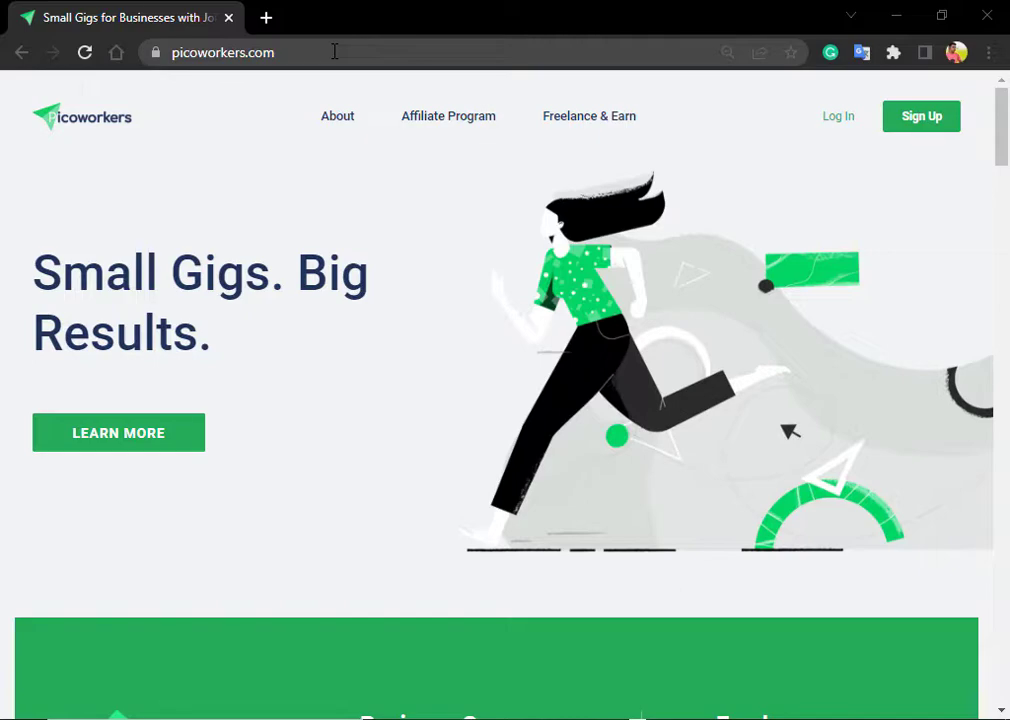
- Log in to Picoworkers with the saved e-mail and the account password
click(834, 118)
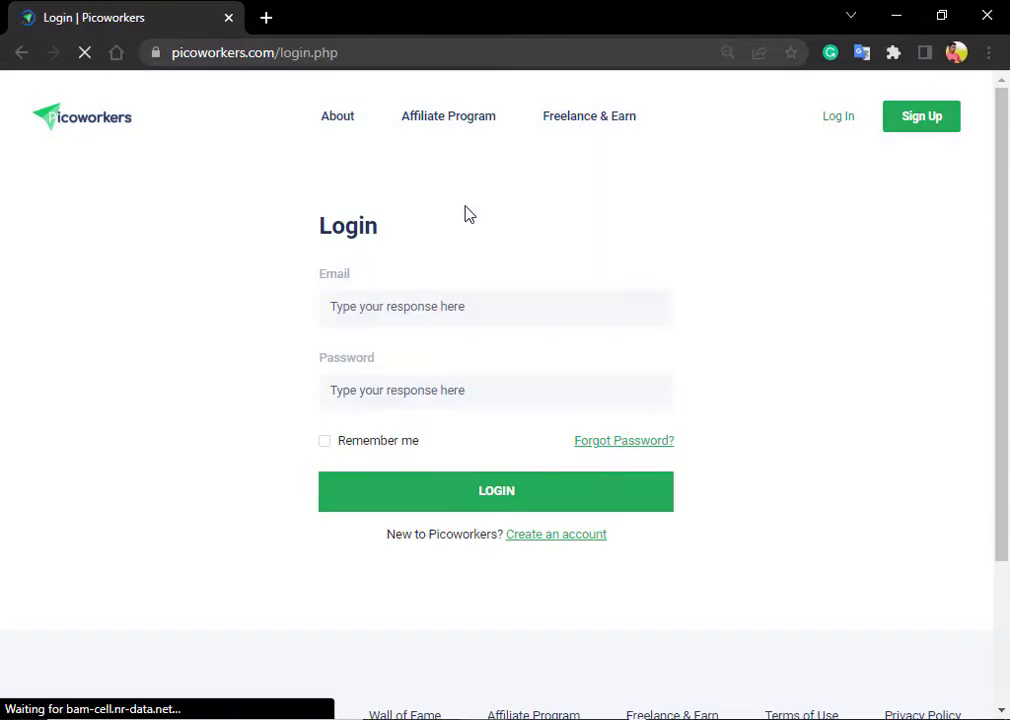
click(445, 304)
click(444, 355)
click(412, 390)
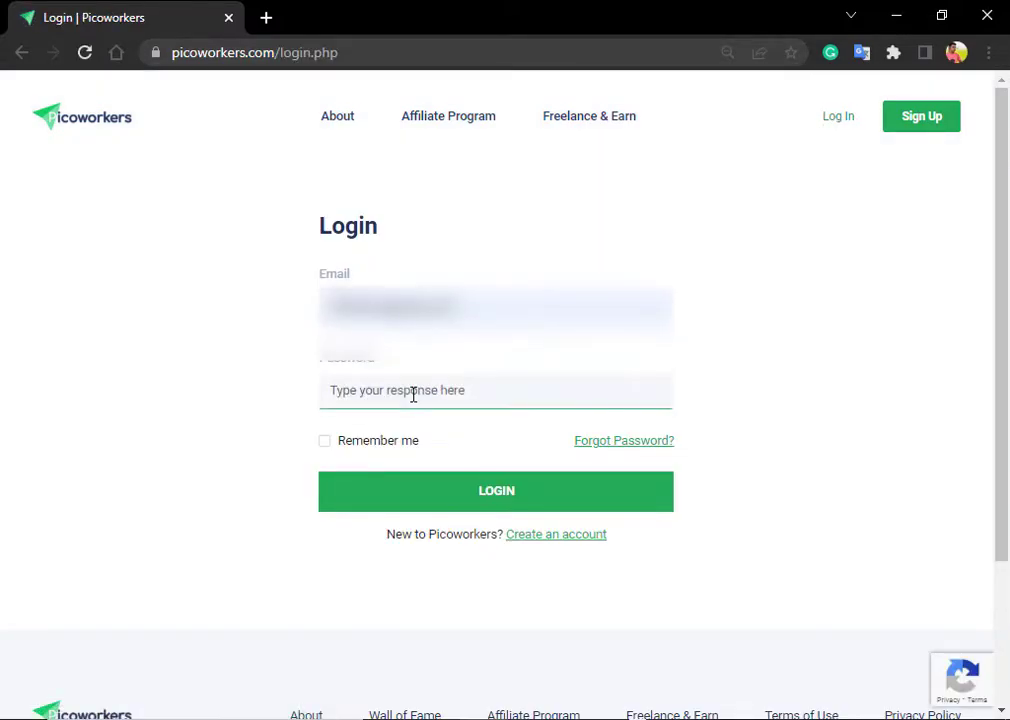
text(•••••••••••••)
key(Return)
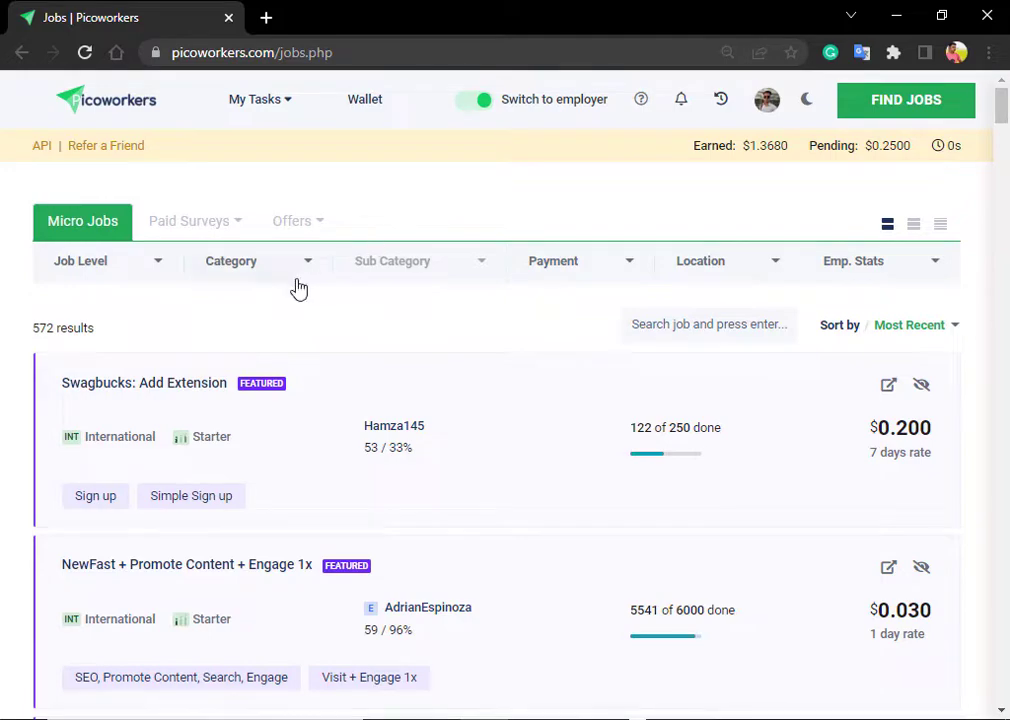
- Filter jobs to the Sign up category and open 'Gmail: Create an Account Fast Approved'
click(247, 259)
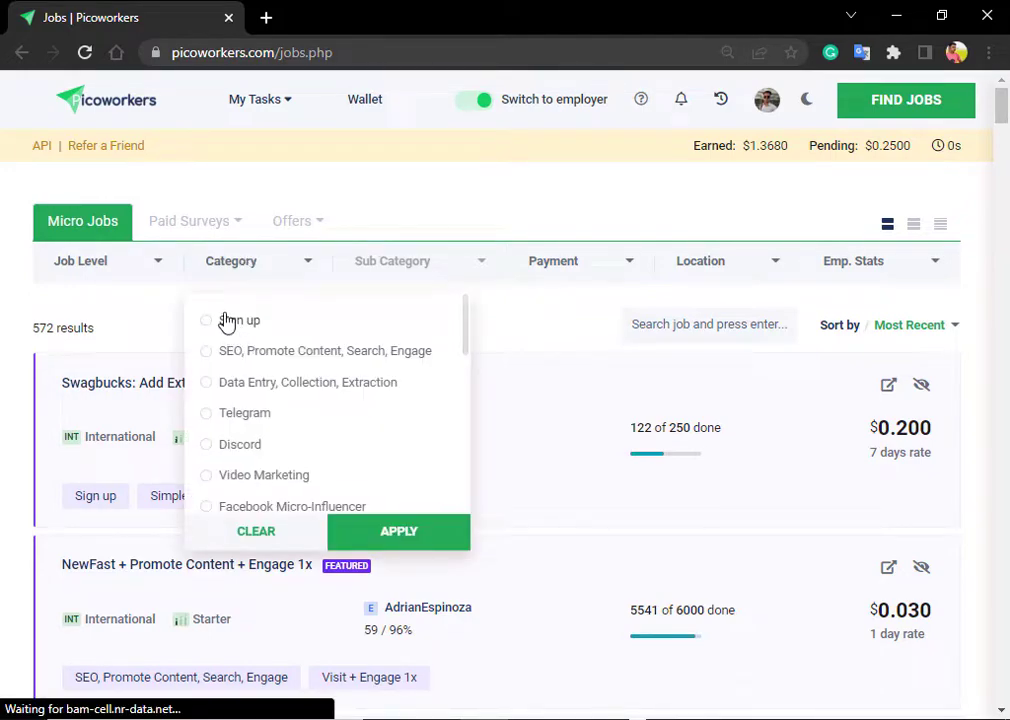
click(230, 321)
click(369, 531)
scroll(260, 349, down, 9)
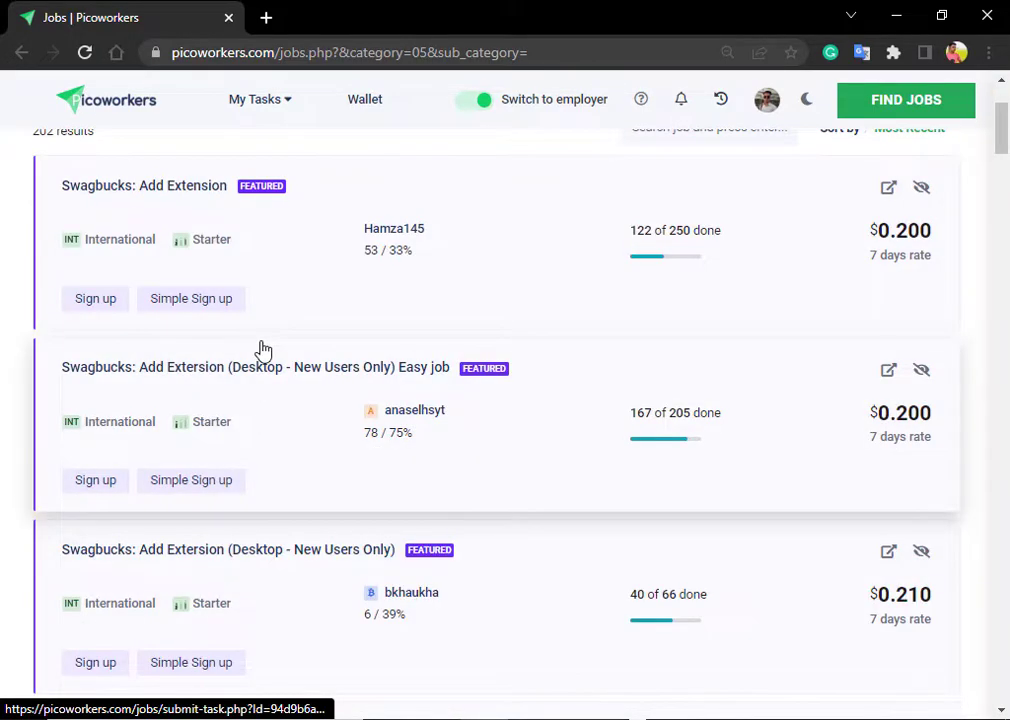
scroll(262, 350, down, 10)
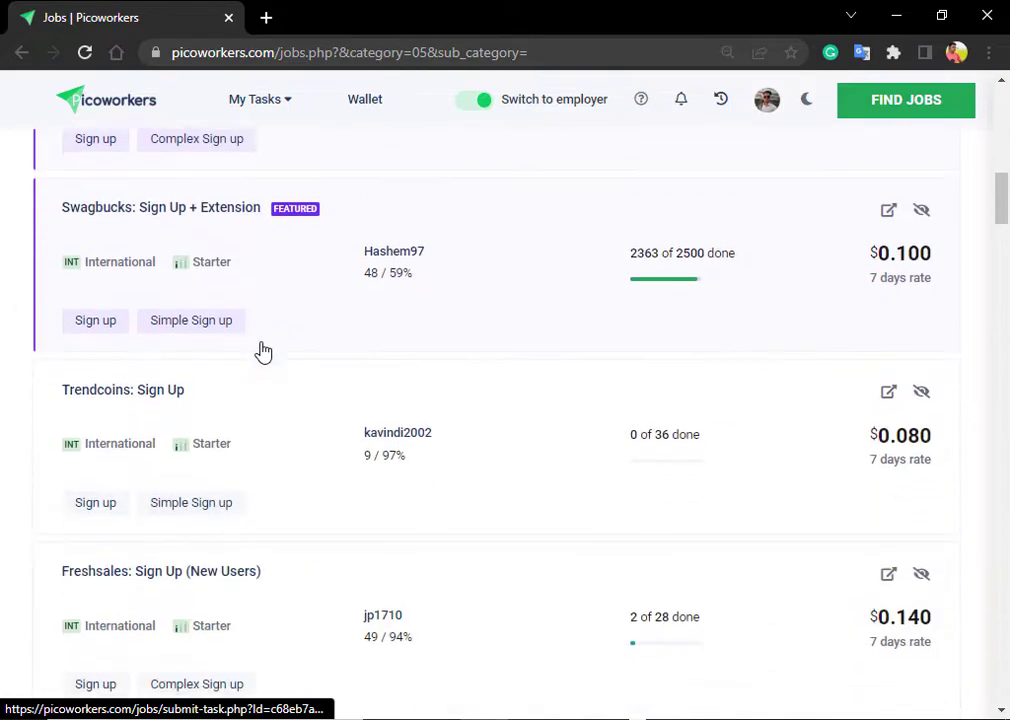
scroll(262, 350, down, 3)
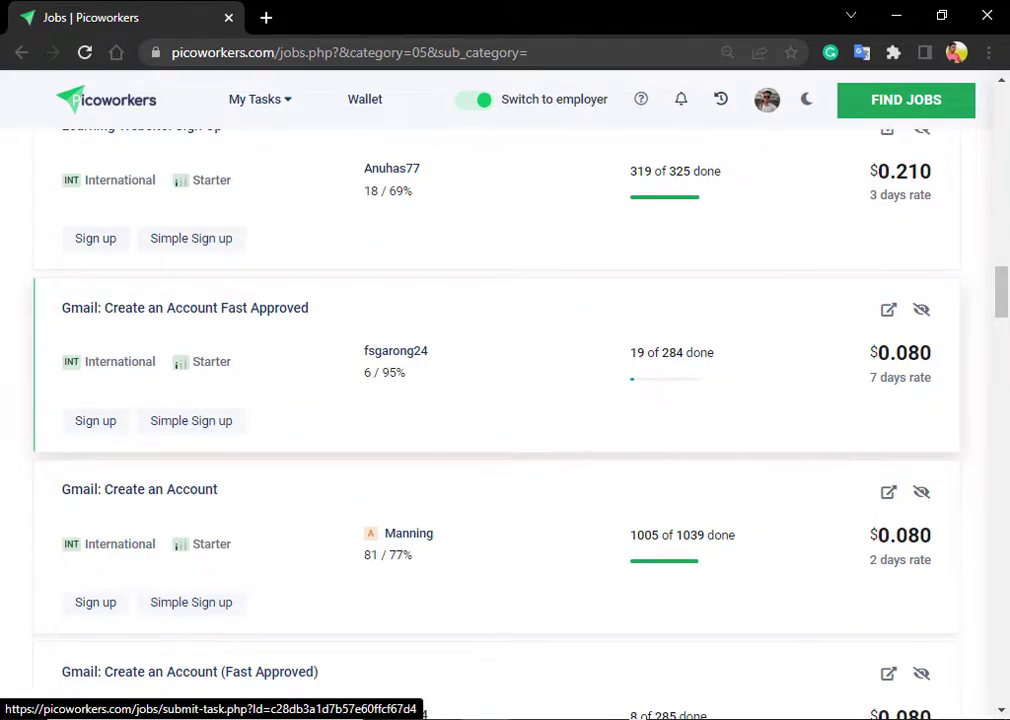
click(270, 365)
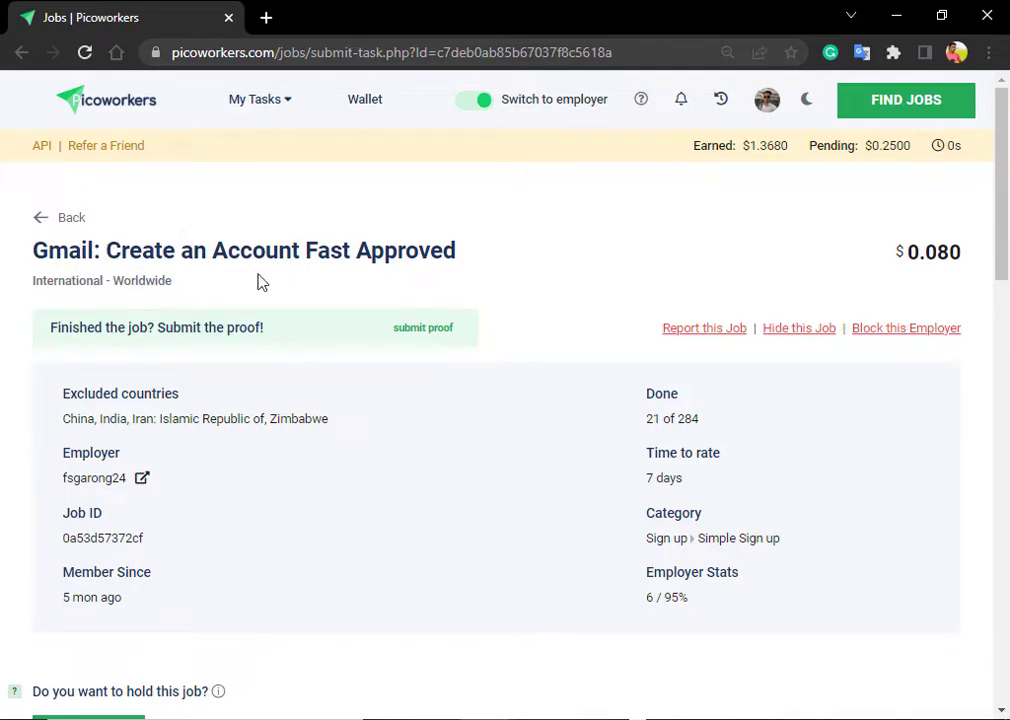
- Scroll to the worker instructions and select the random-name-generator.info address in step 2
scroll(293, 378, down, 4)
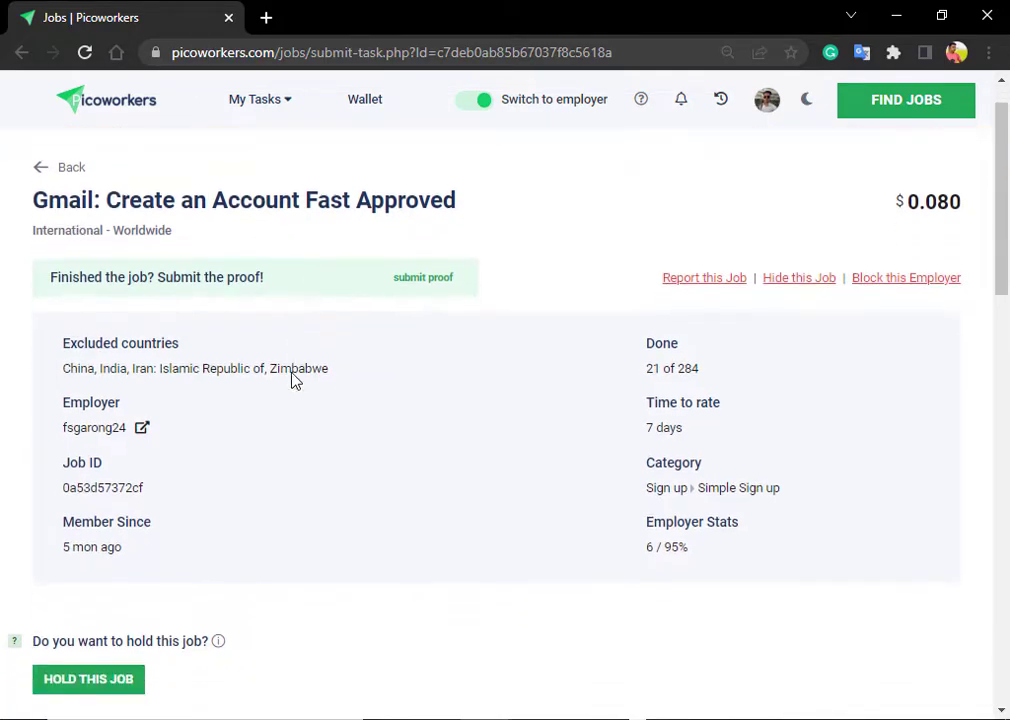
scroll(293, 373, down, 2)
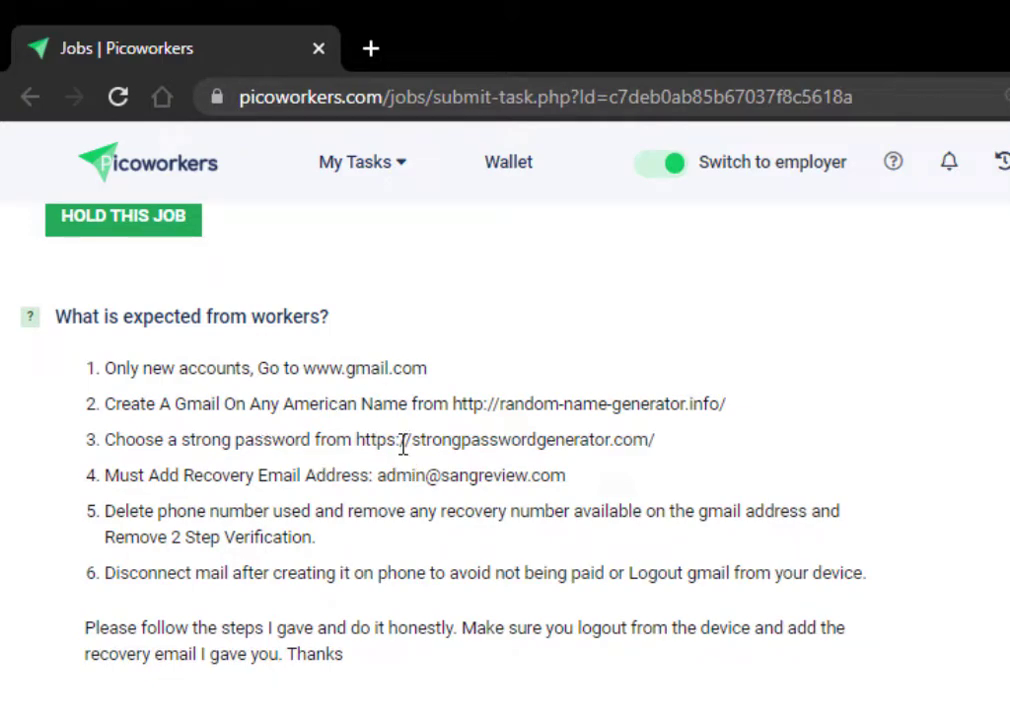
drag(727, 404, 453, 404)
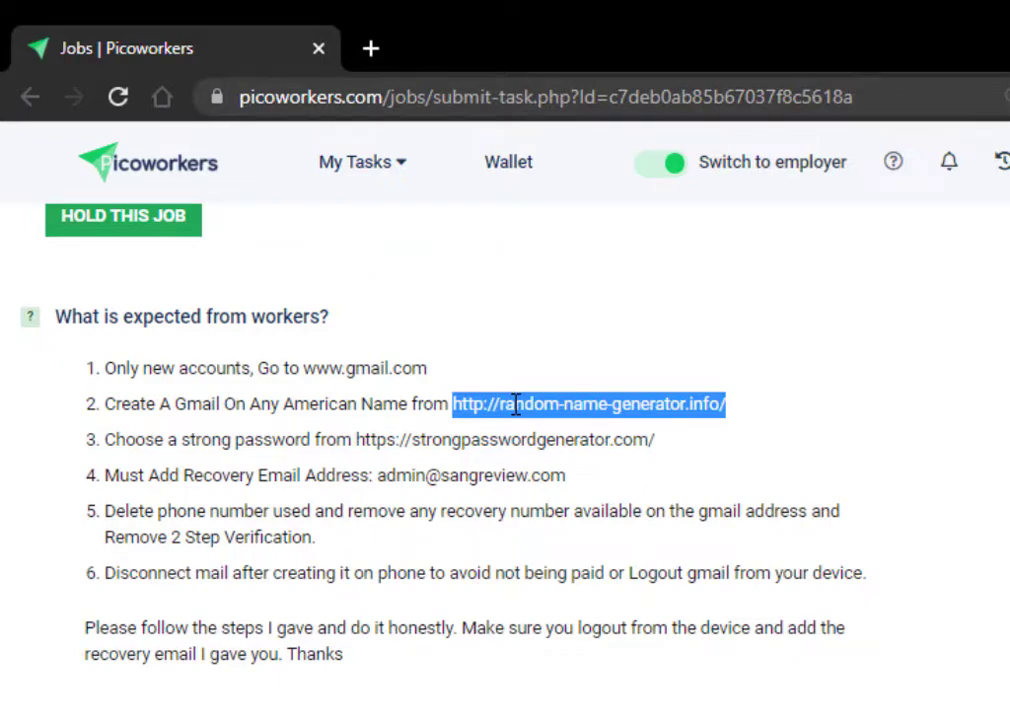
- Open the random name generator and strong password generator sites in new tabs
right_click(515, 404)
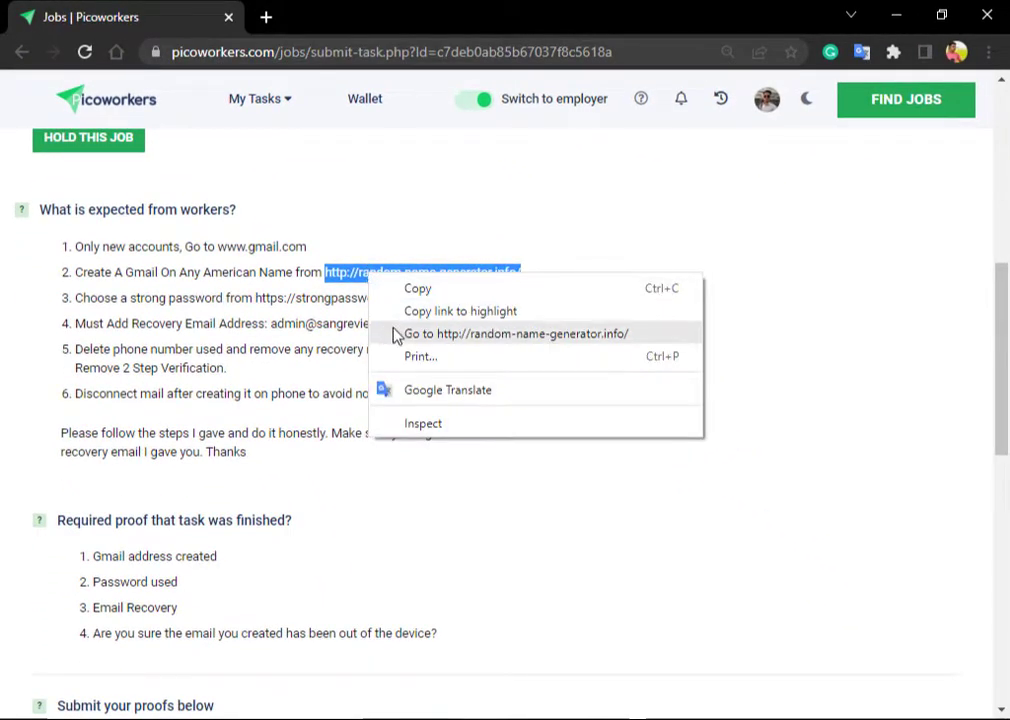
click(394, 336)
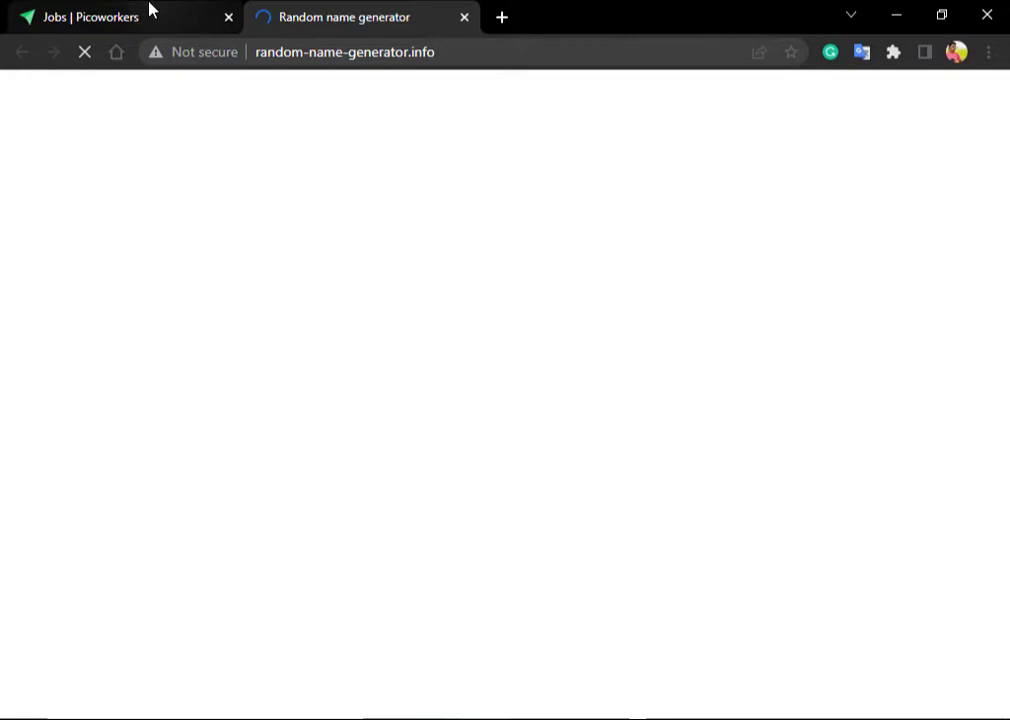
click(149, 10)
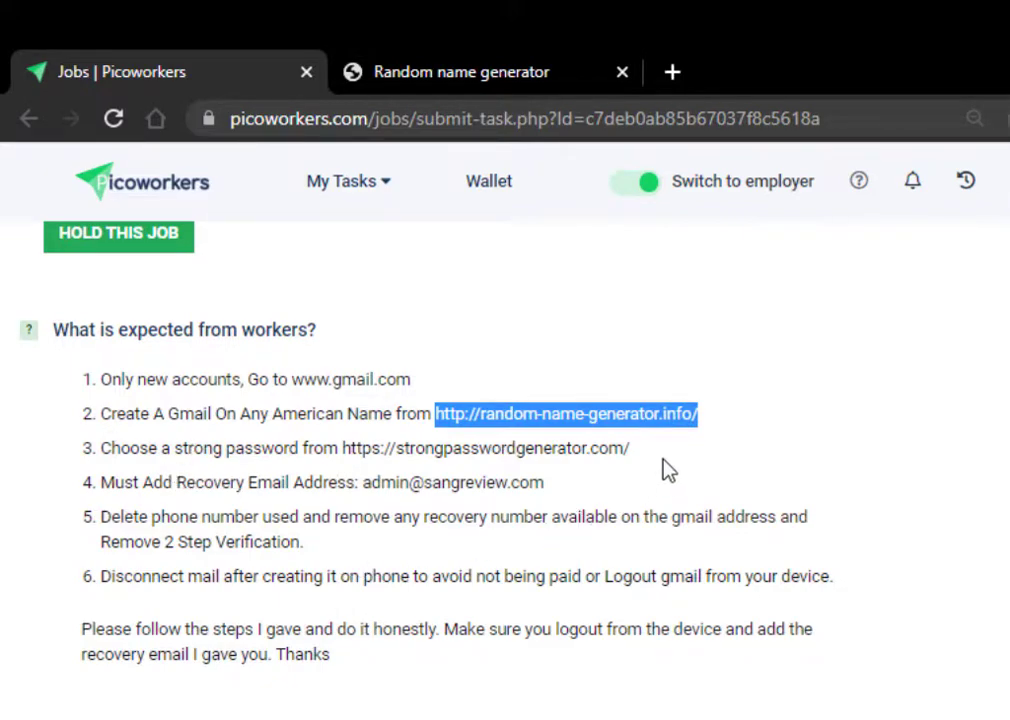
drag(652, 457, 342, 448)
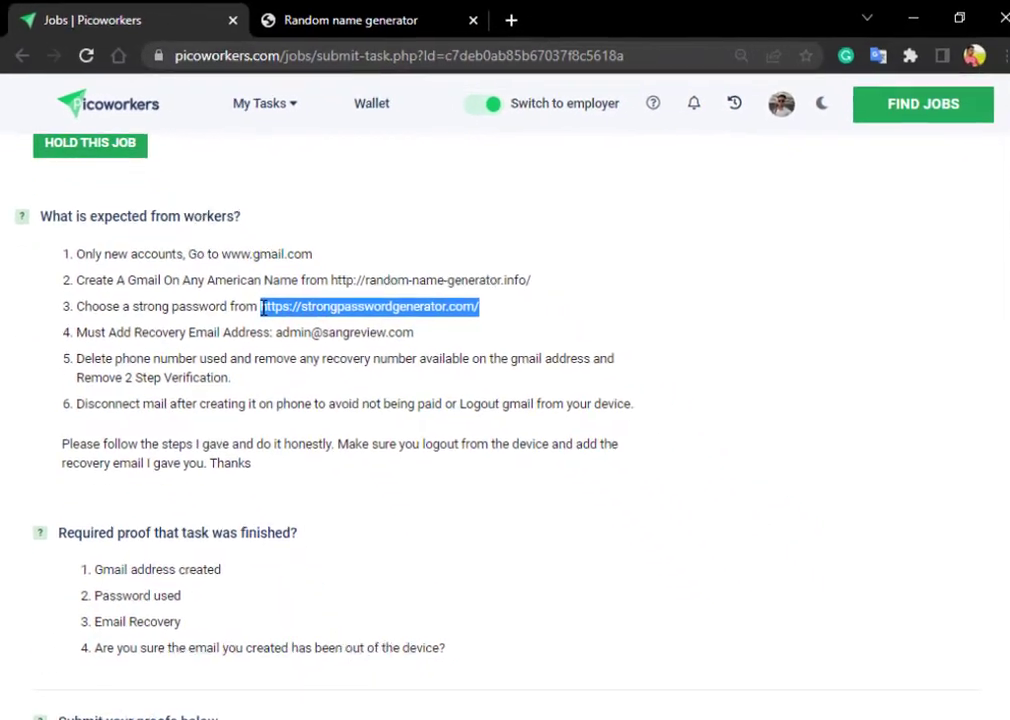
right_click(293, 312)
click(332, 371)
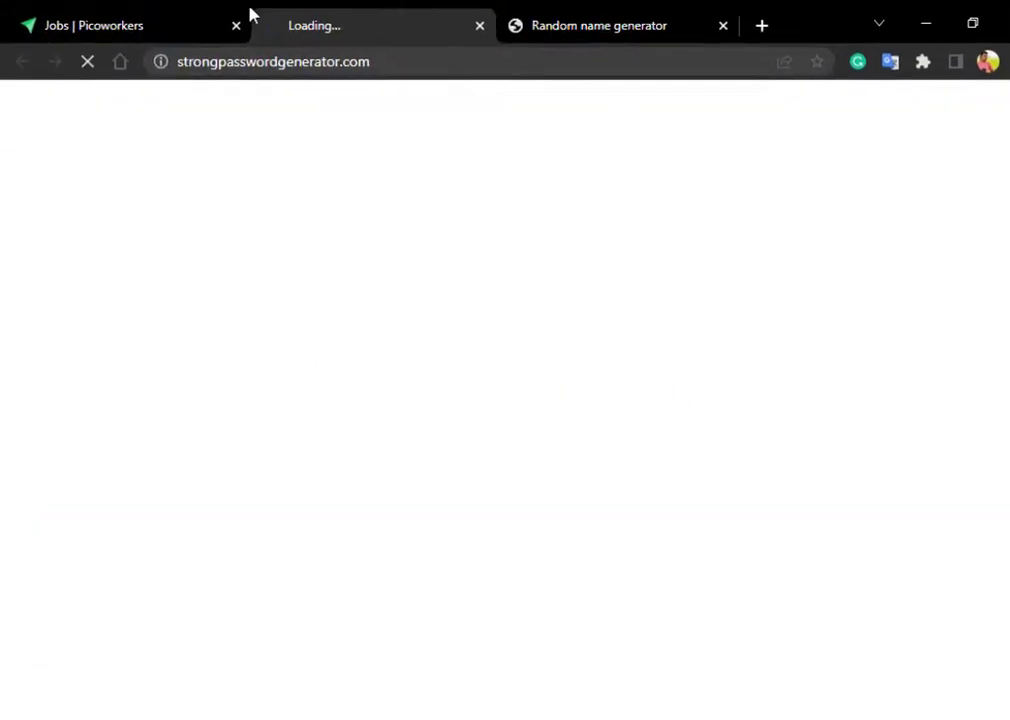
click(167, 22)
- Check the required recovery e-mail address in step 4 of the instructions
scroll(283, 420, down, 2)
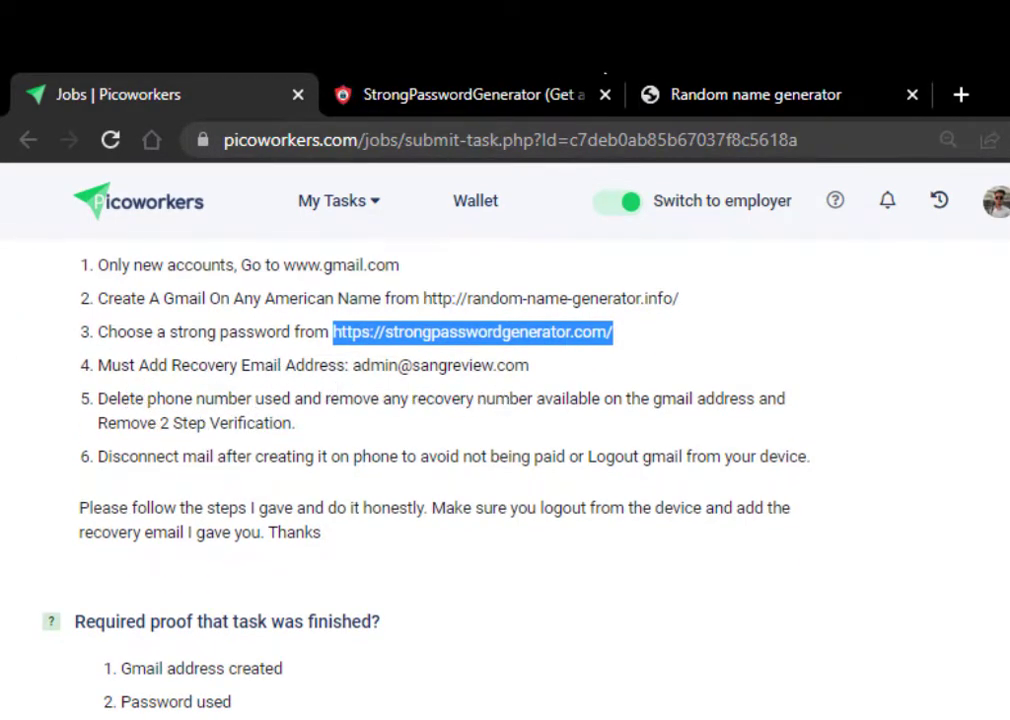
scroll(366, 527, up, 1)
click(366, 527)
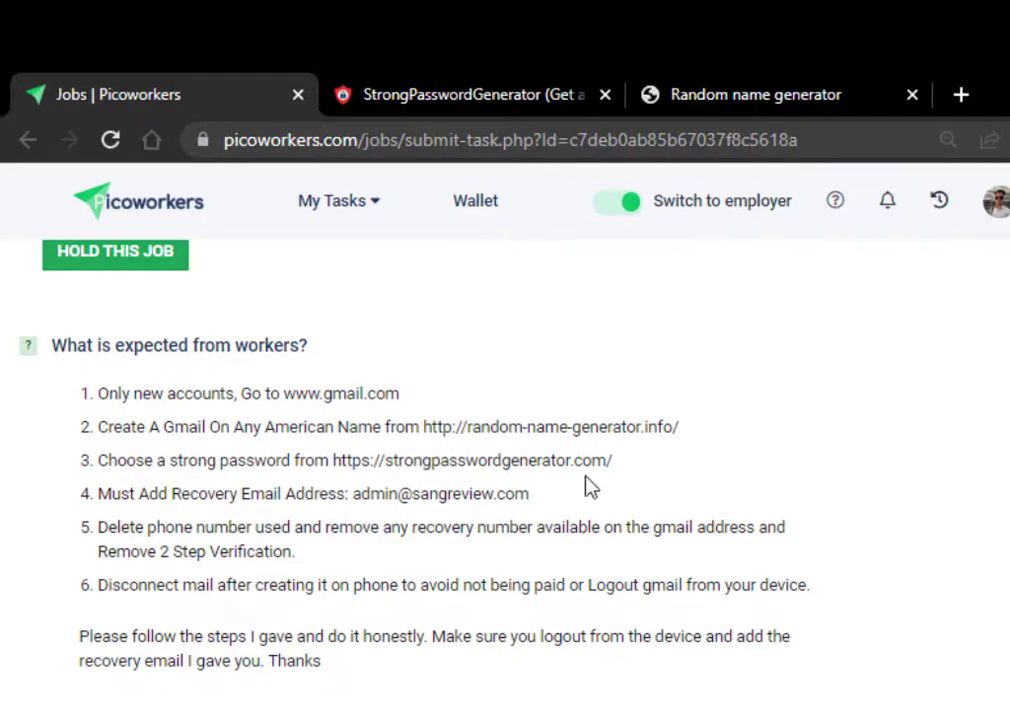
drag(529, 494, 357, 493)
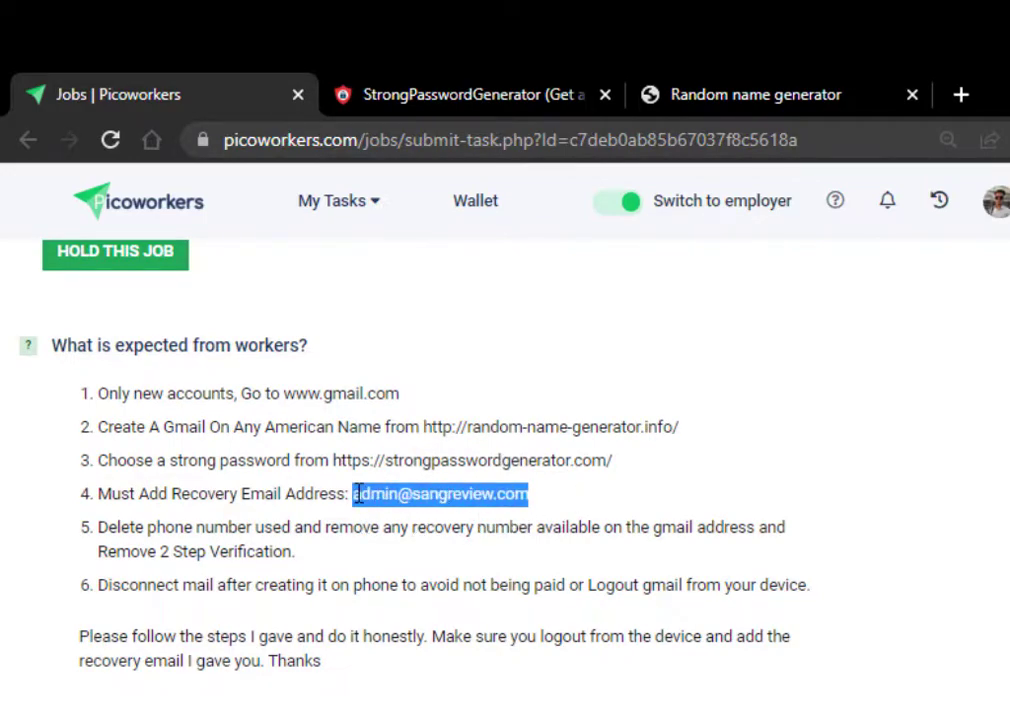
click(376, 537)
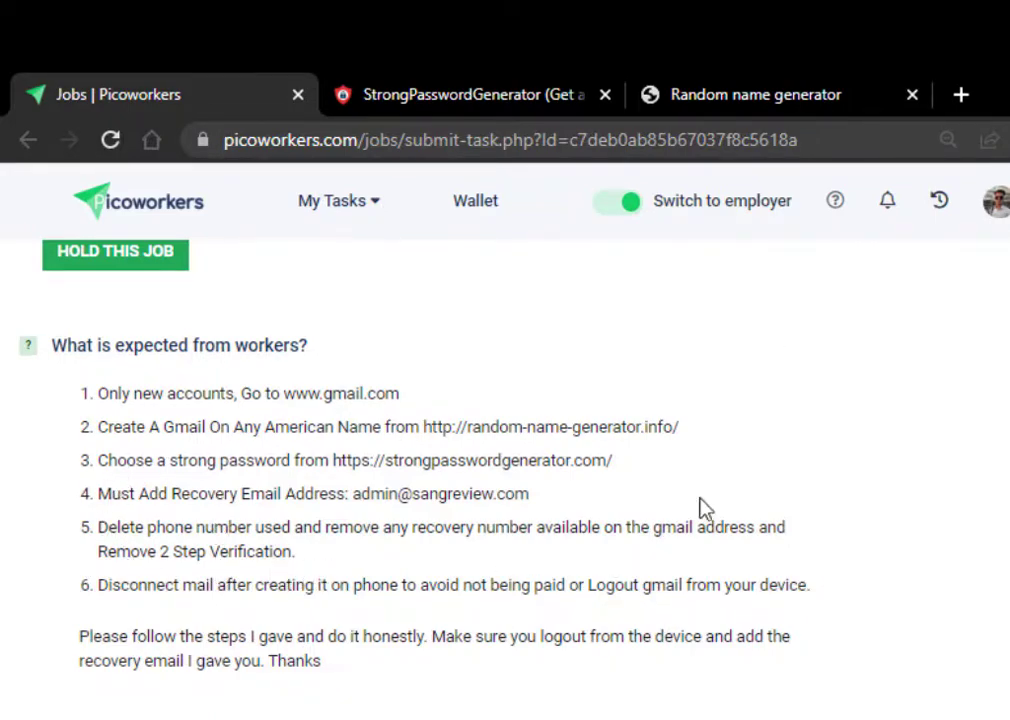
- Review the Gmail address, password, recovery e-mail and logout proof fields, then open a blank tab
scroll(117, 636, down, 2)
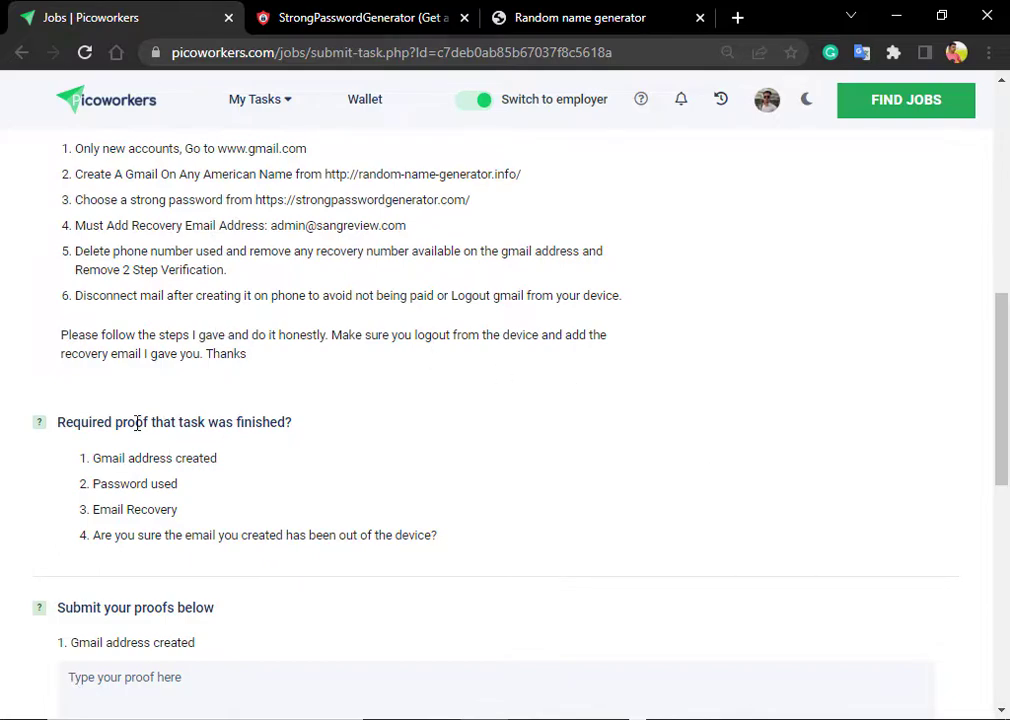
scroll(137, 422, down, 4)
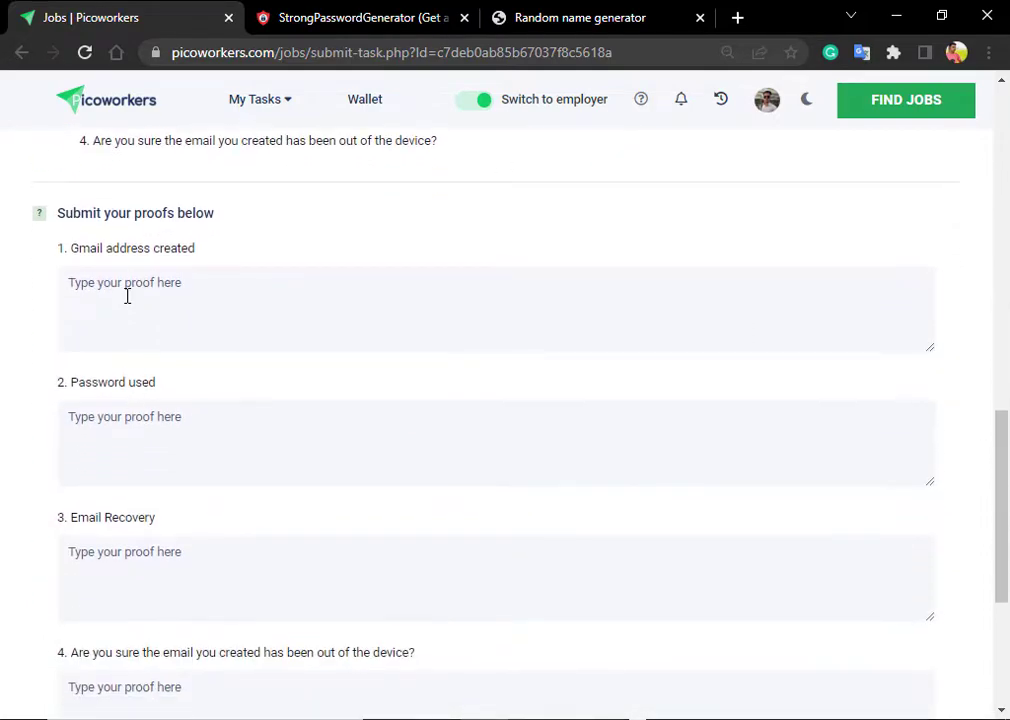
click(127, 293)
click(127, 424)
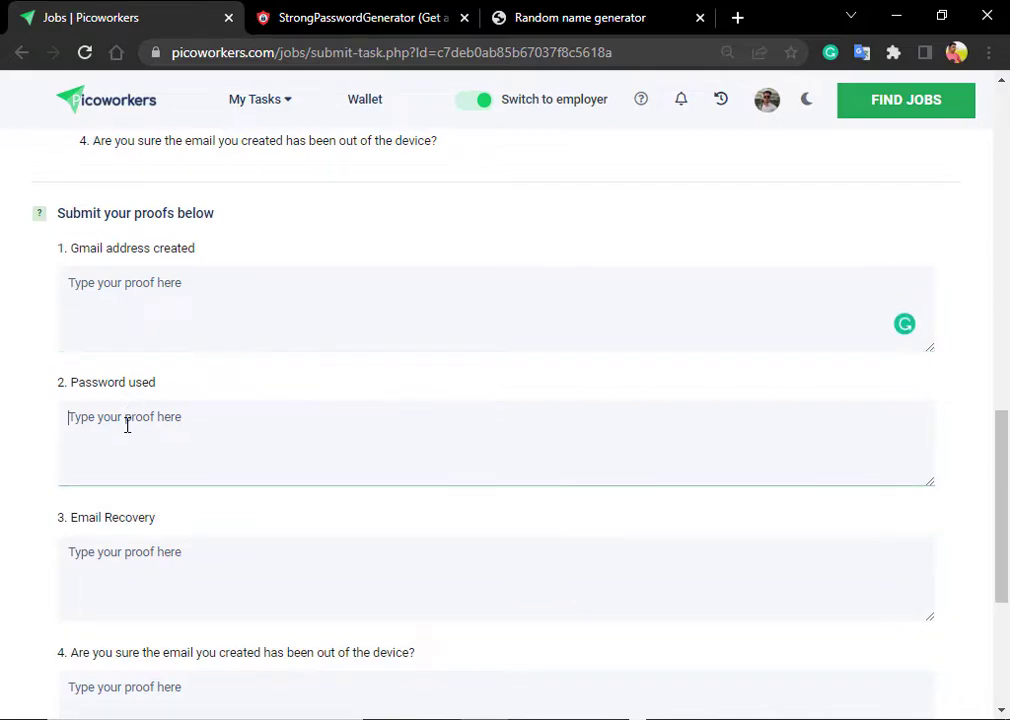
scroll(127, 424, down, 1)
click(126, 461)
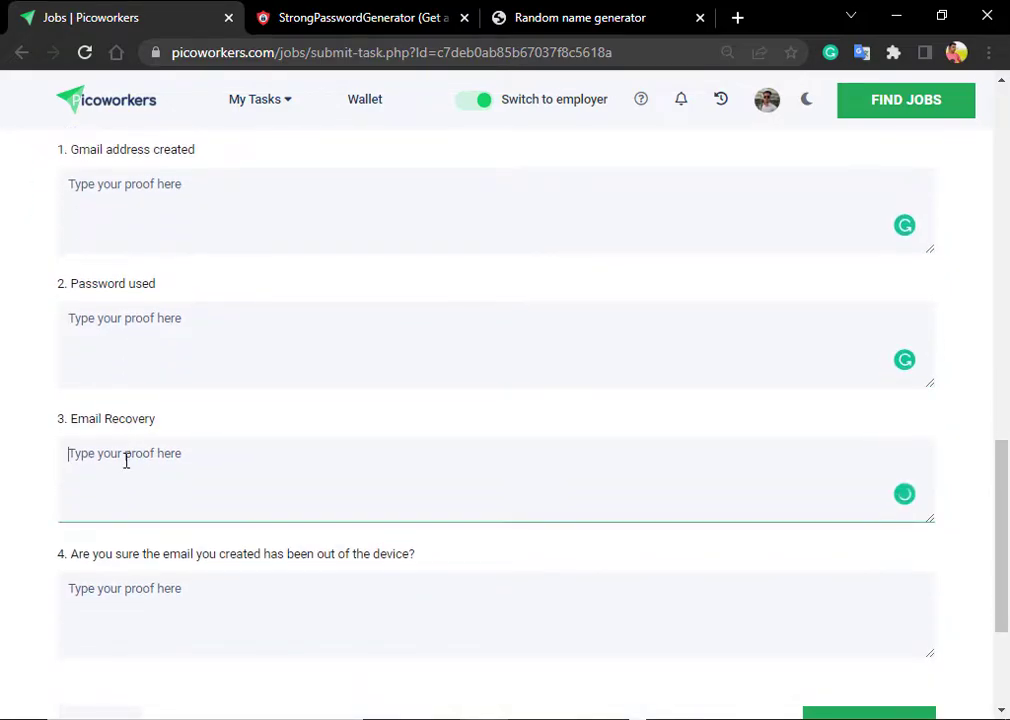
scroll(132, 490, down, 2)
click(127, 416)
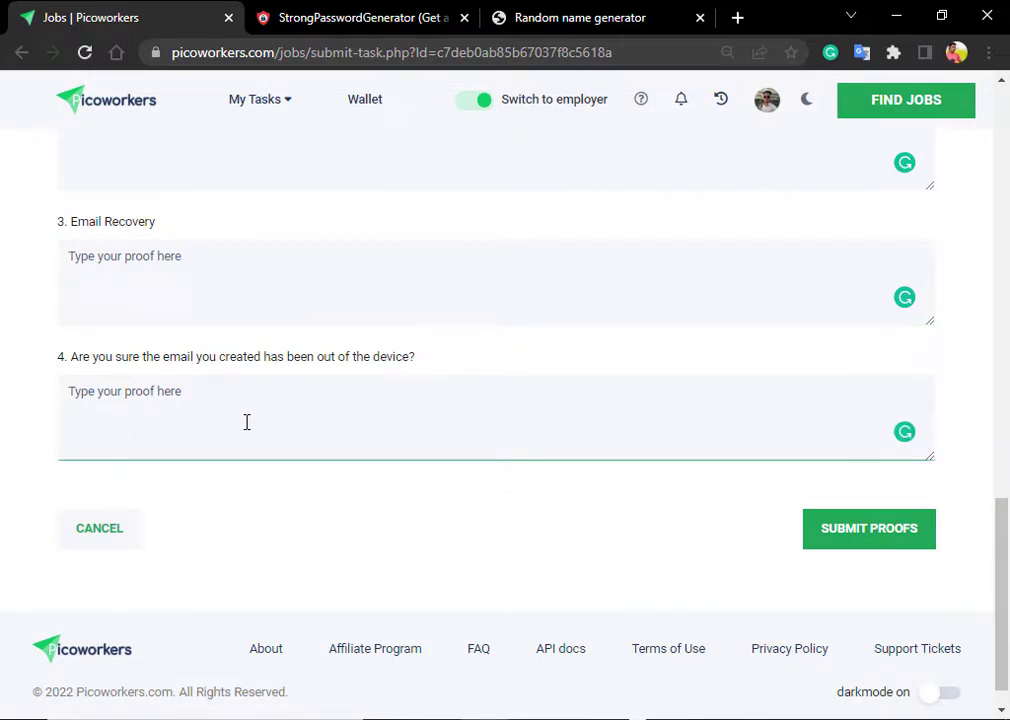
scroll(242, 232, up, 5)
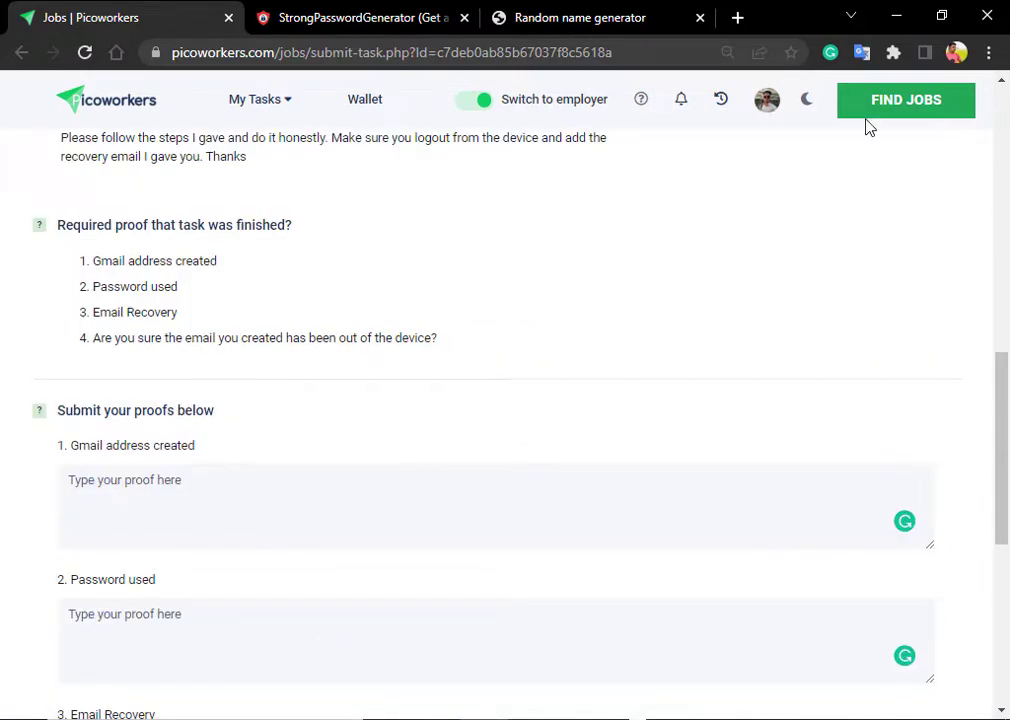
click(740, 17)
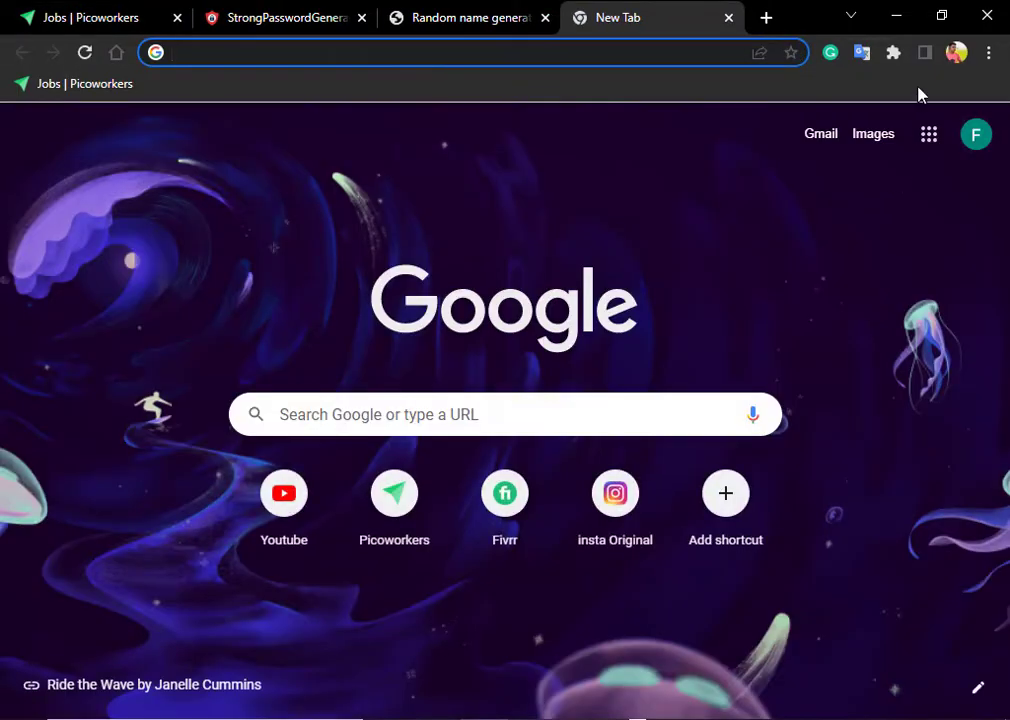
- Start a new Google account for personal use, then return to the Picoworkers instructions
click(980, 135)
scroll(710, 560, down, 2)
click(710, 577)
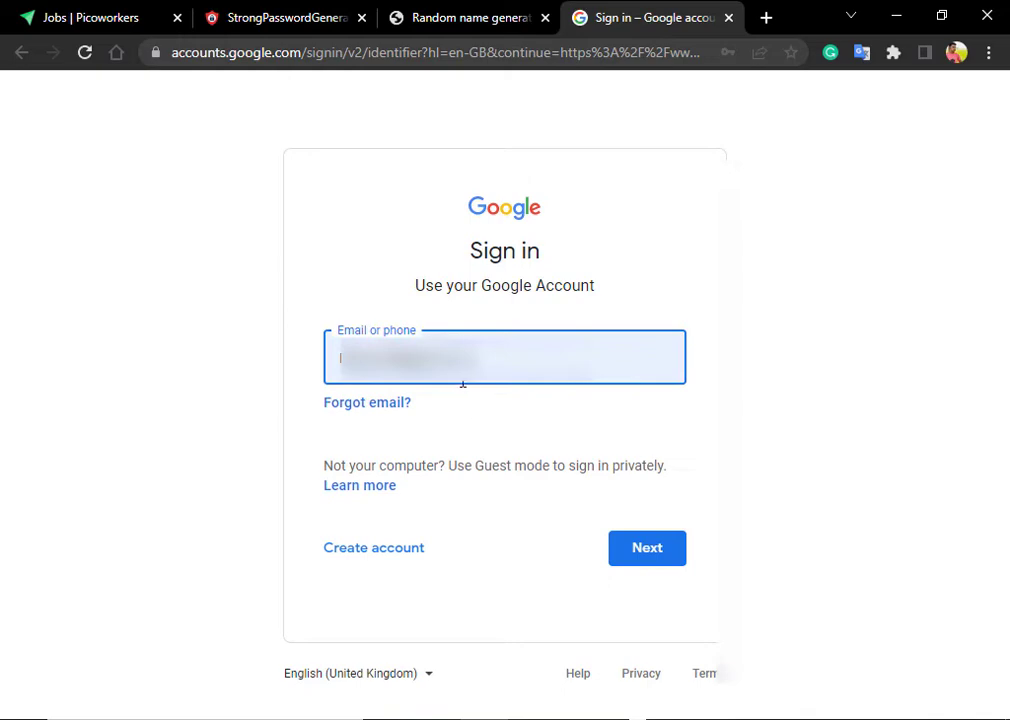
click(362, 552)
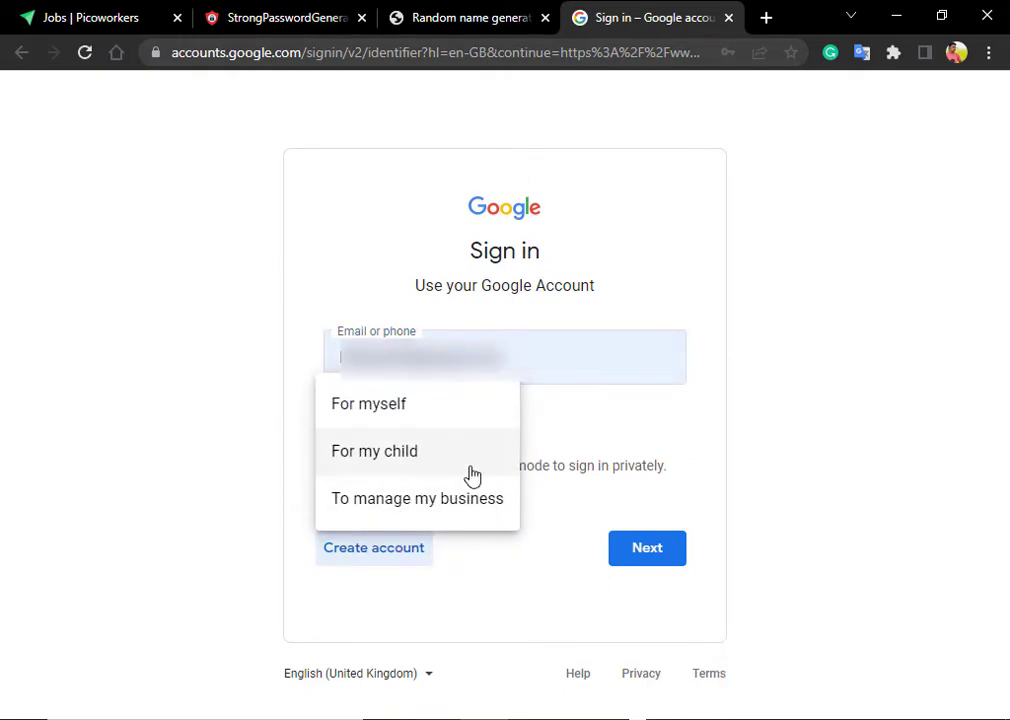
click(388, 422)
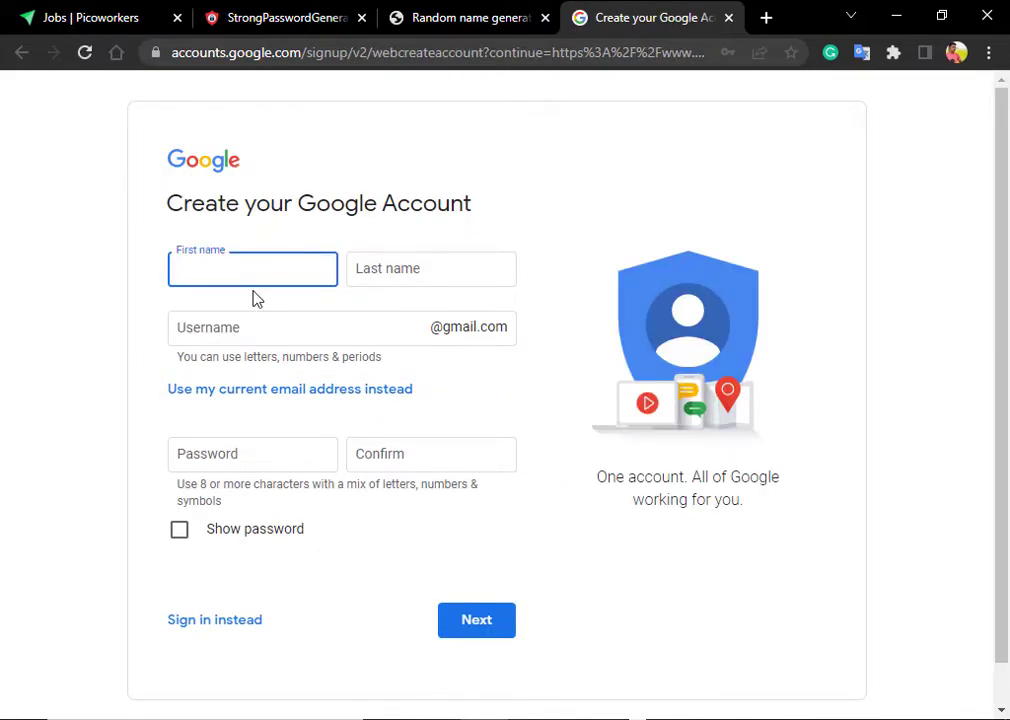
click(135, 11)
scroll(165, 388, up, 4)
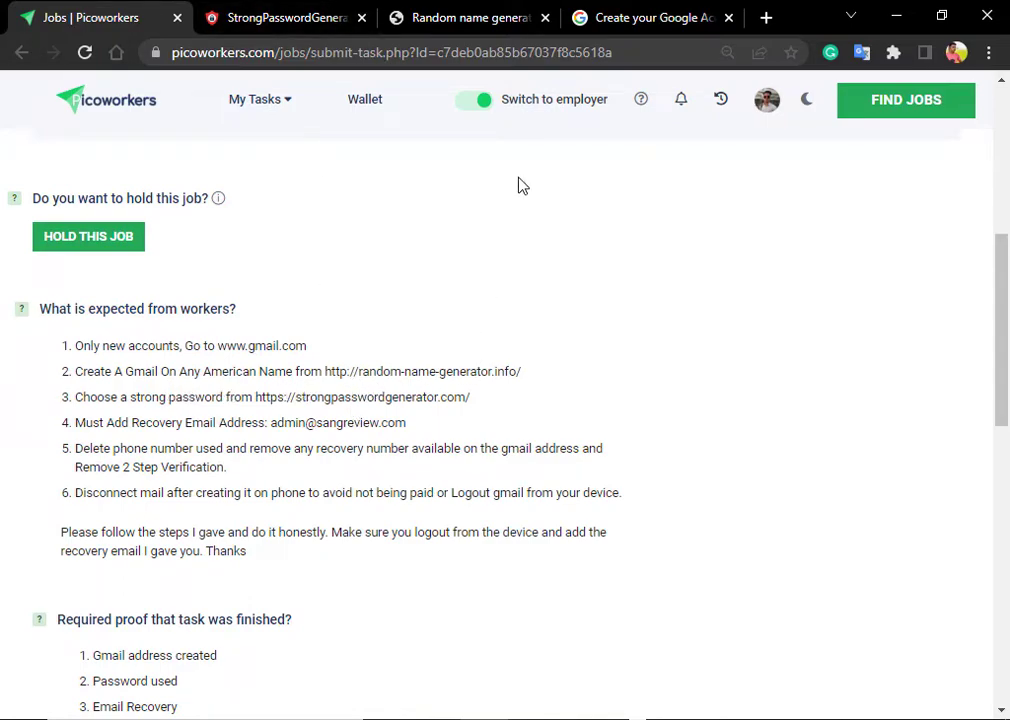
- Copy the second generated name and paste it into the Google signup First name field
click(470, 12)
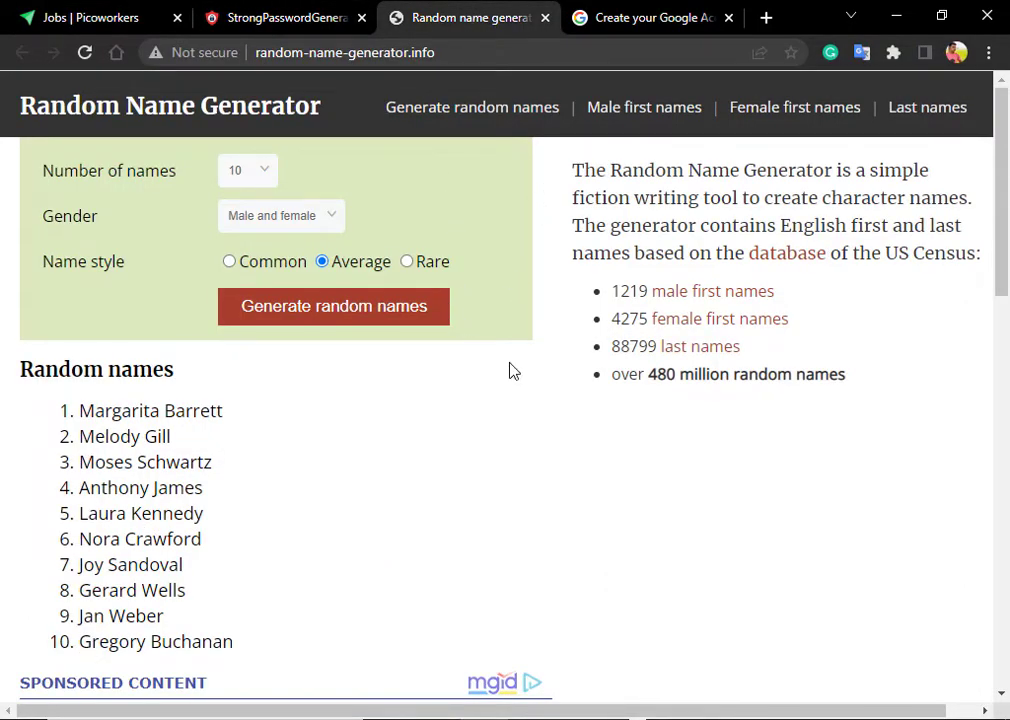
scroll(400, 365, down, 2)
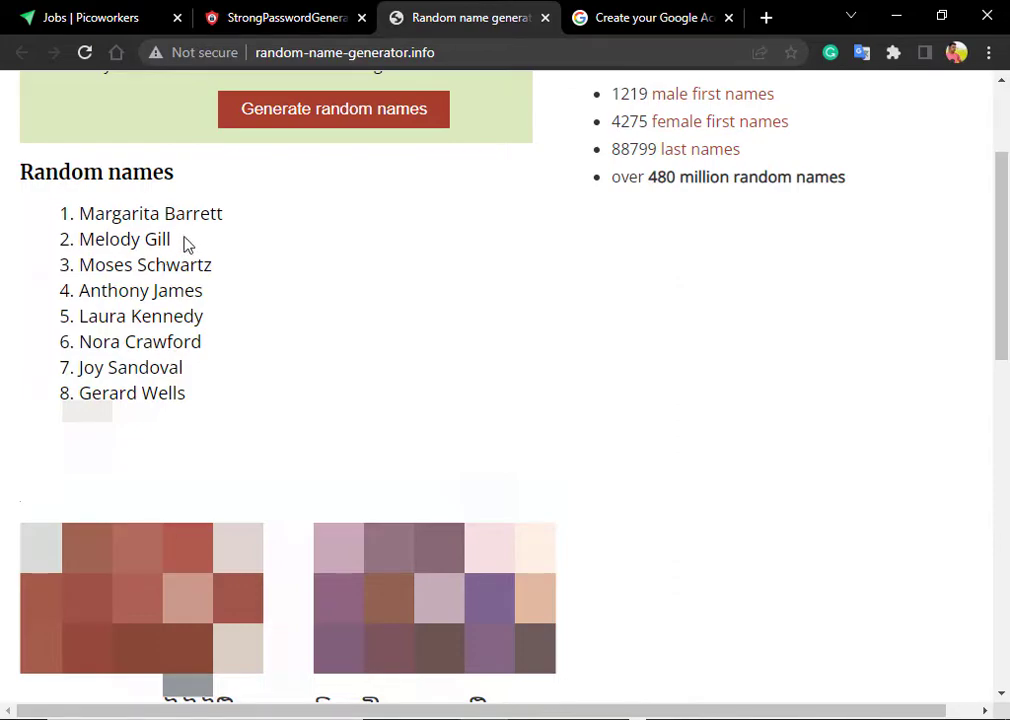
drag(183, 244, 80, 238)
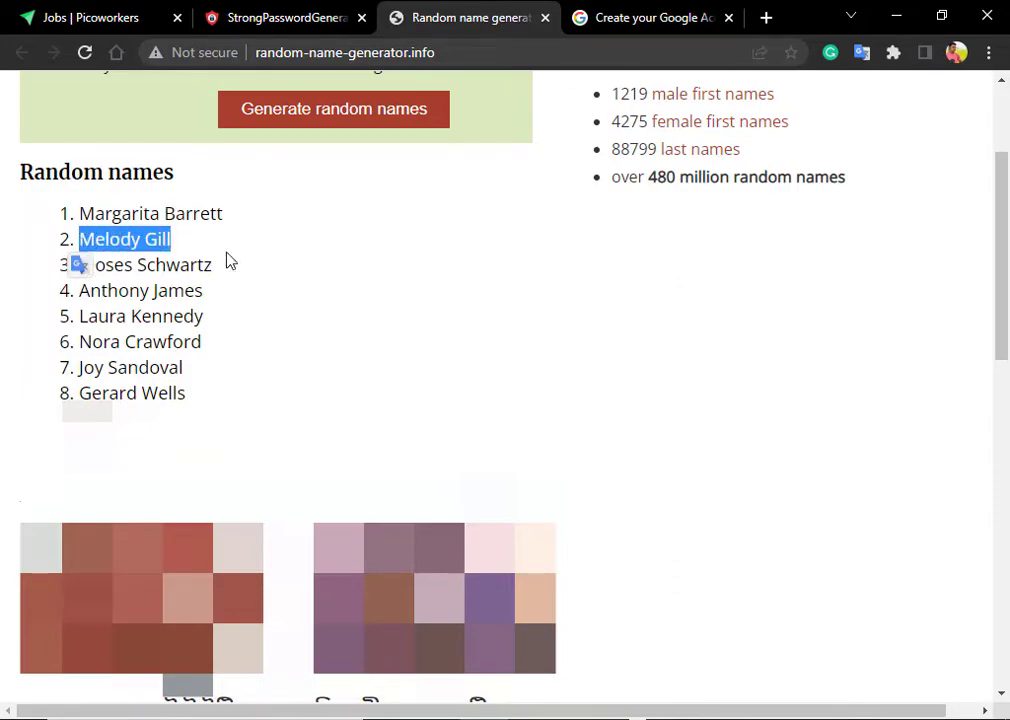
drag(186, 250, 78, 240)
key(ctrl+c)
click(289, 12)
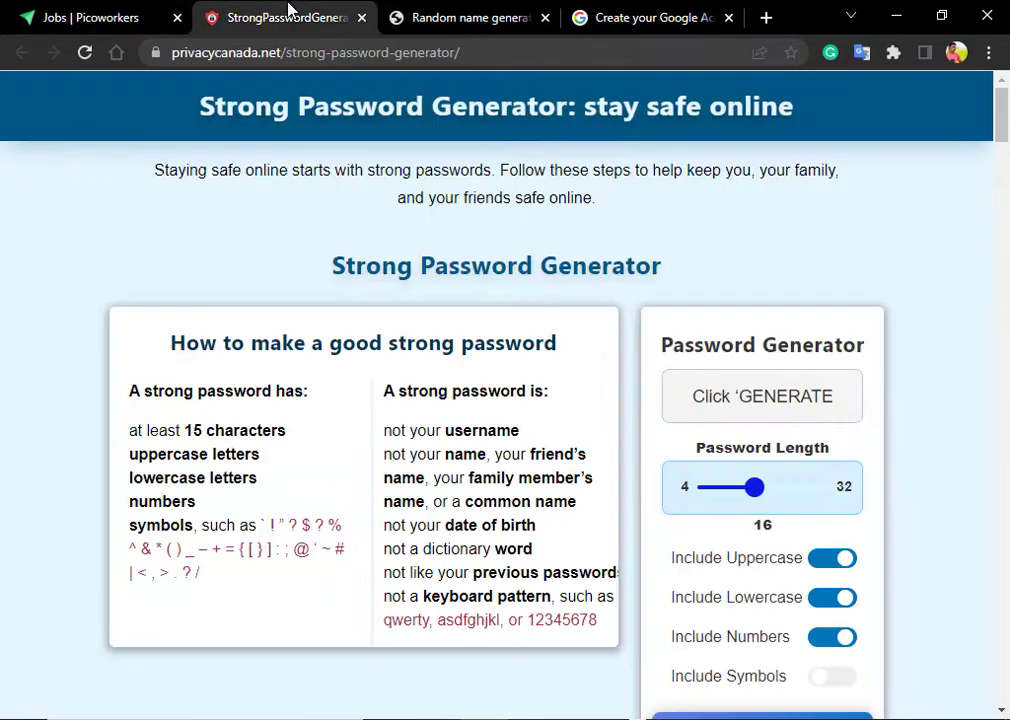
click(467, 10)
click(620, 10)
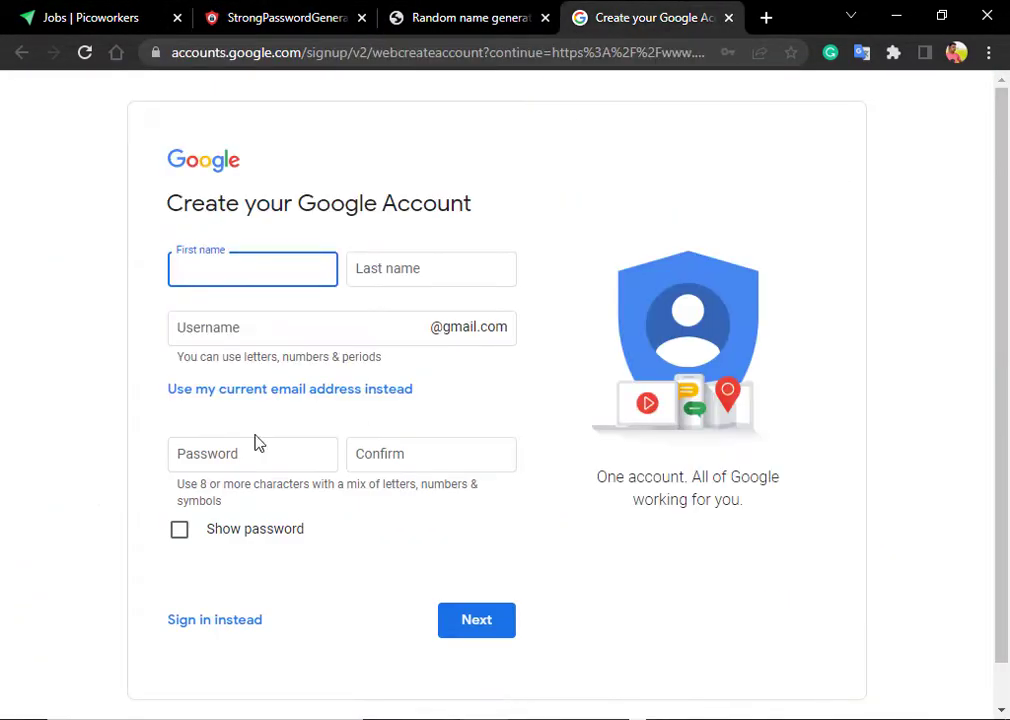
key(ctrl+v)
- Split the name into first name and last name 'Gill', and fill in the Gmail username
key(BackSpace)
key(BackSpace)
key(BackSpace)
key(BackSpace)
key(BackSpace)
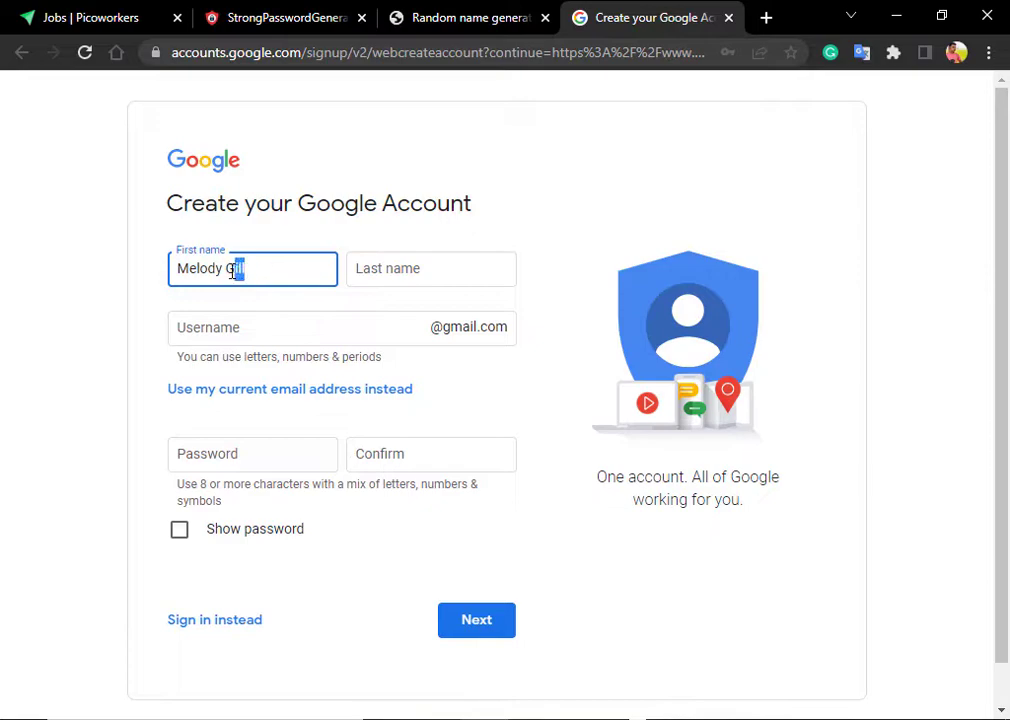
click(368, 266)
text(Gill)
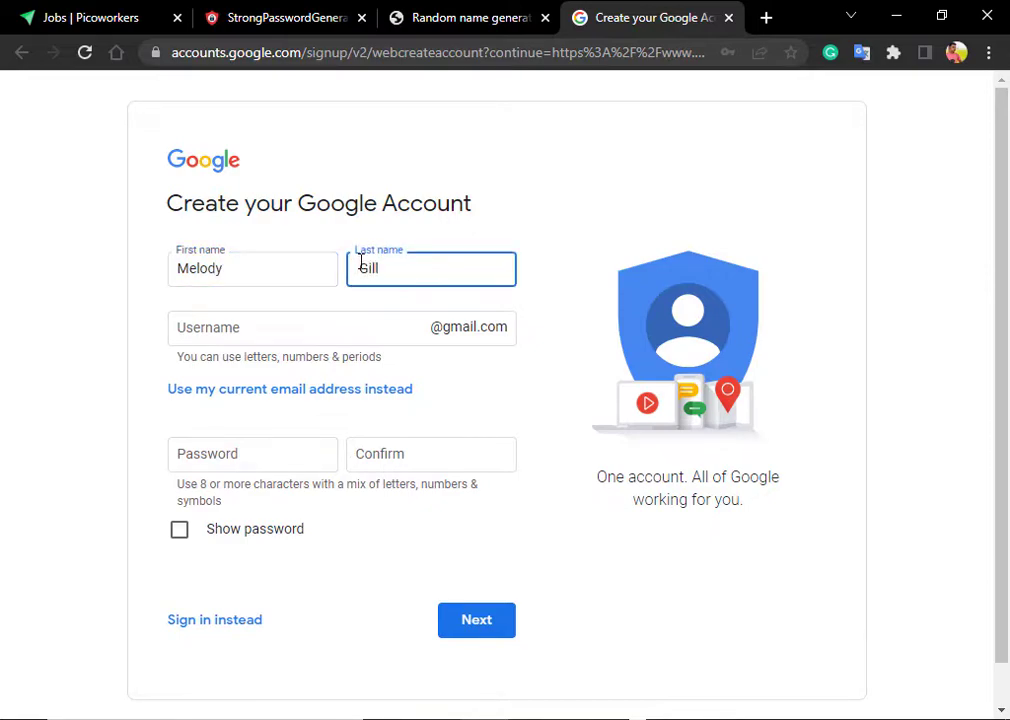
click(252, 326)
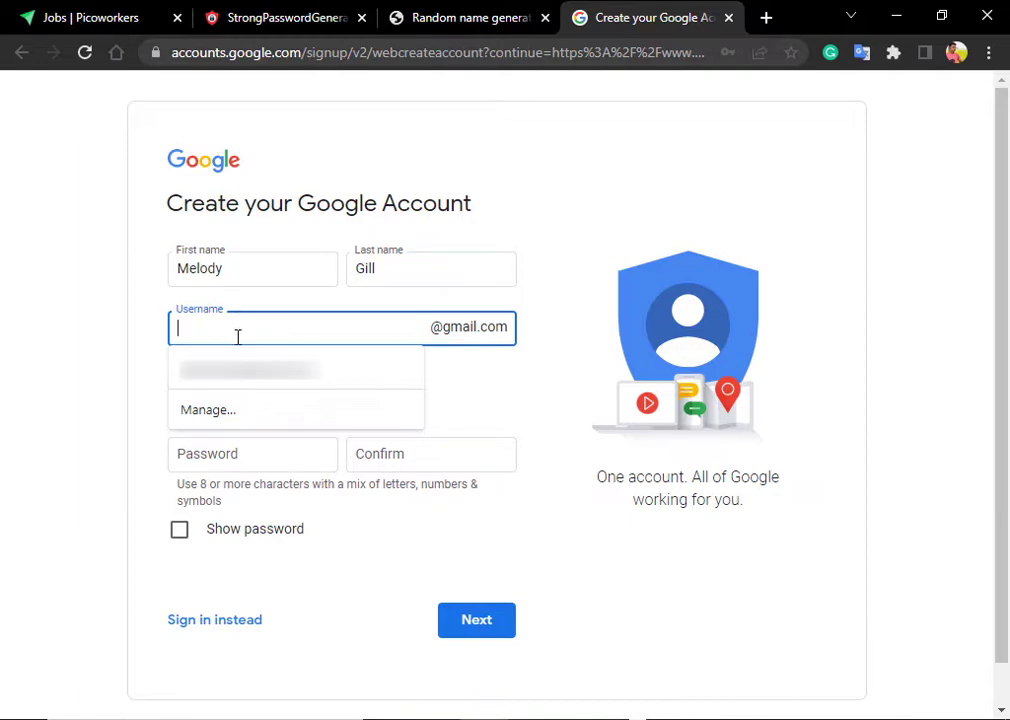
text(M)
key(BackSpace)
click(432, 351)
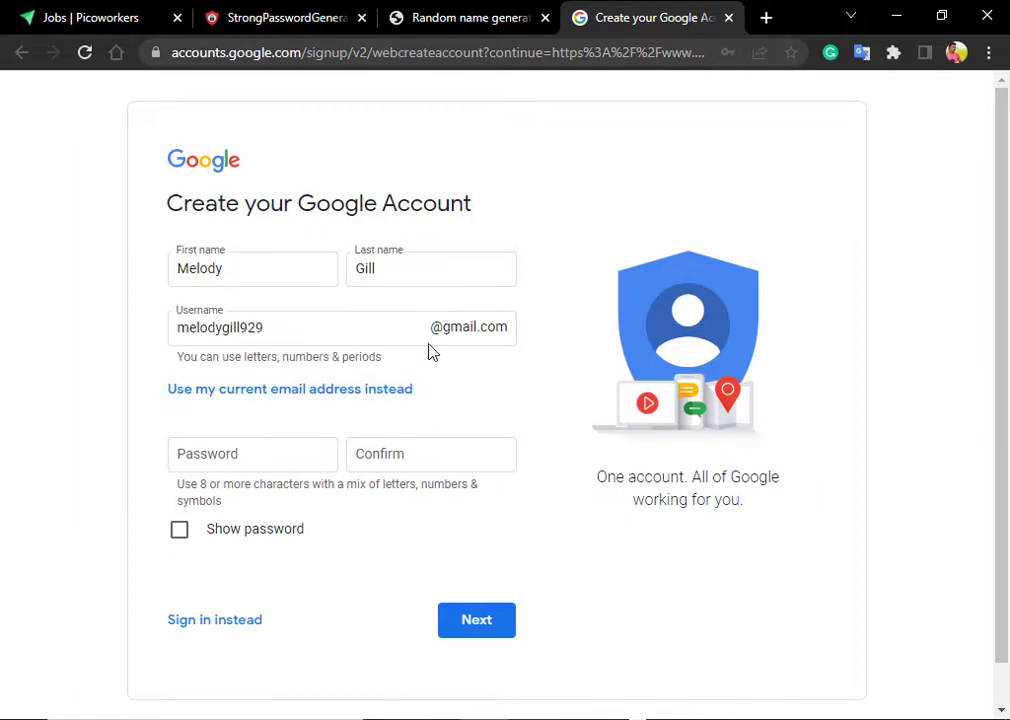
- Dismiss the saved-password suggestions and return to the Picoworkers instructions
click(278, 449)
click(403, 516)
click(284, 12)
click(100, 12)
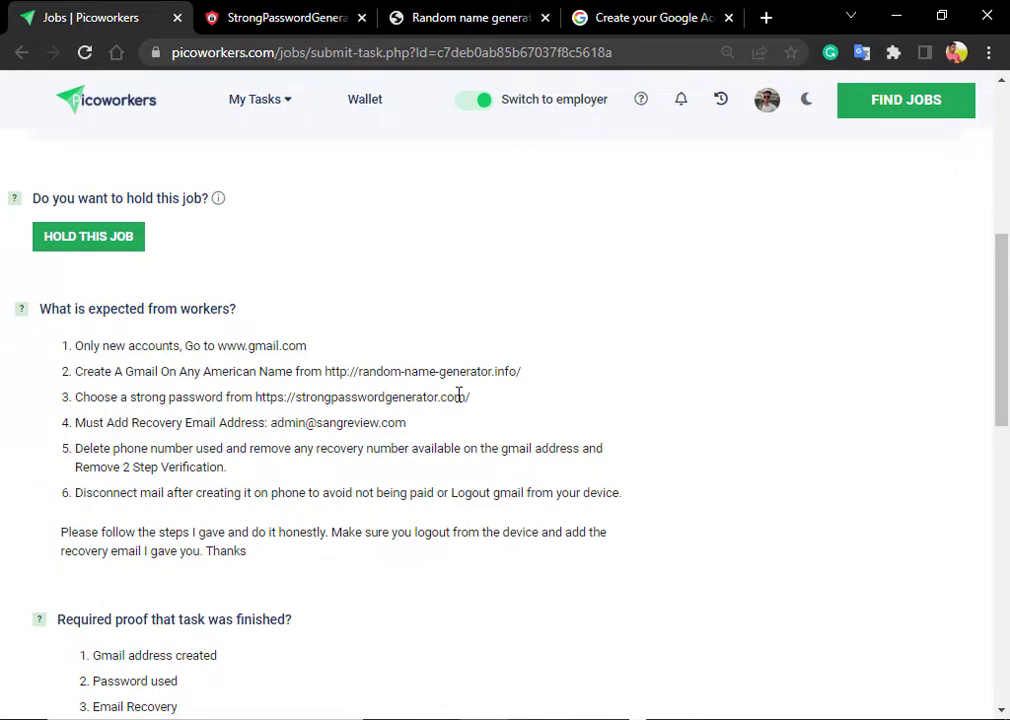
- Generate a 20-character password in Strong Password Generator and copy it
click(266, 15)
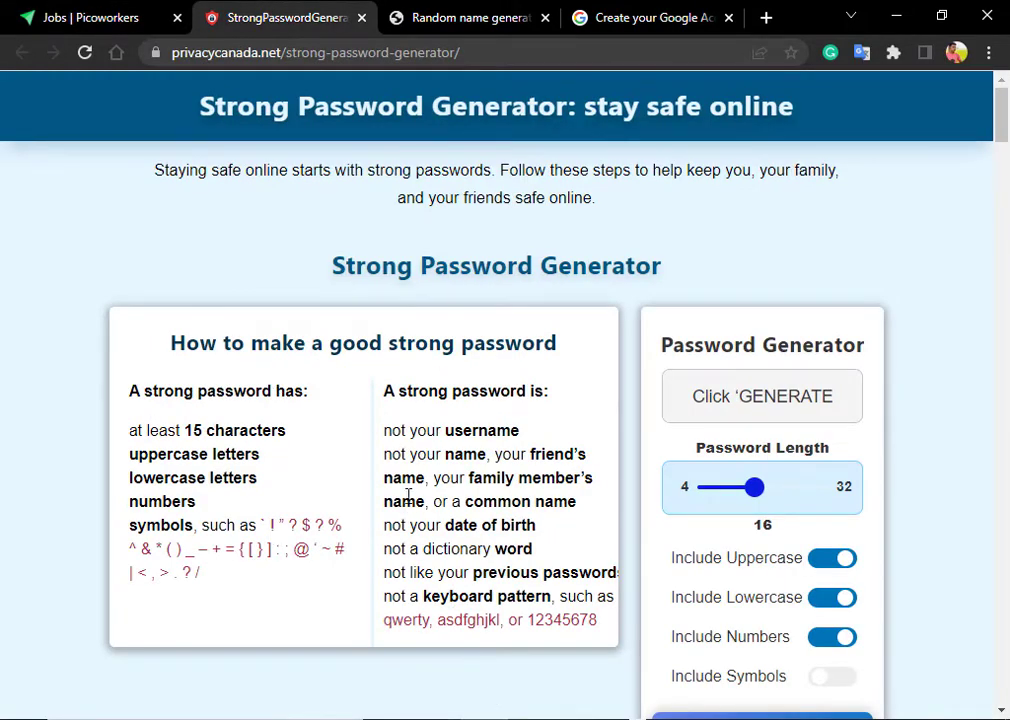
scroll(407, 497, down, 3)
scroll(552, 500, up, 3)
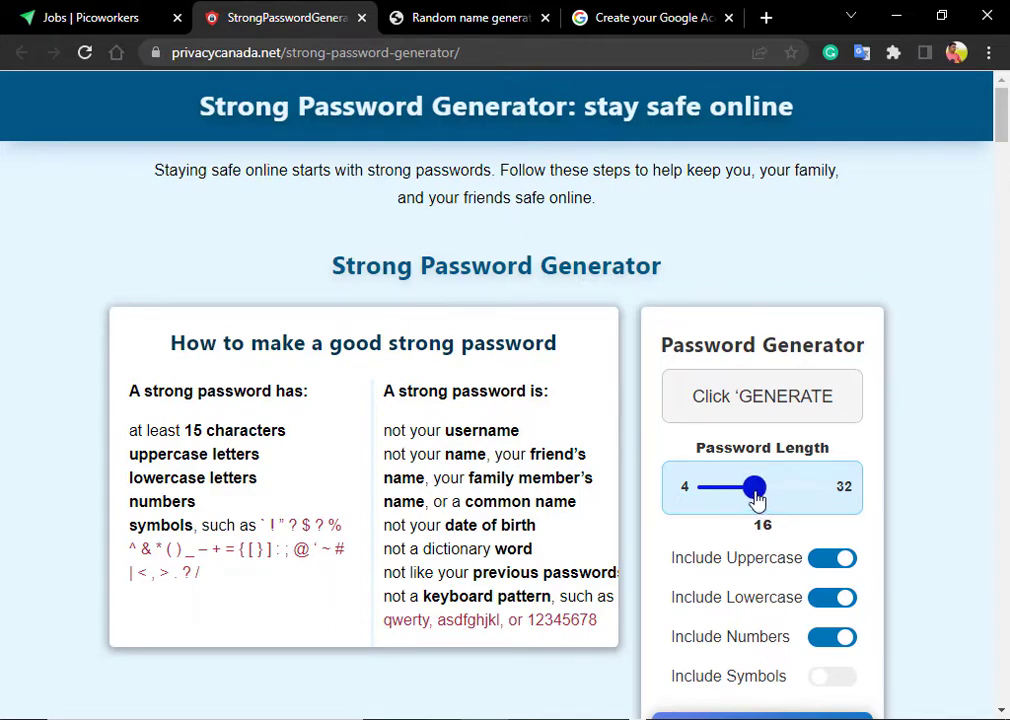
drag(757, 500, 772, 505)
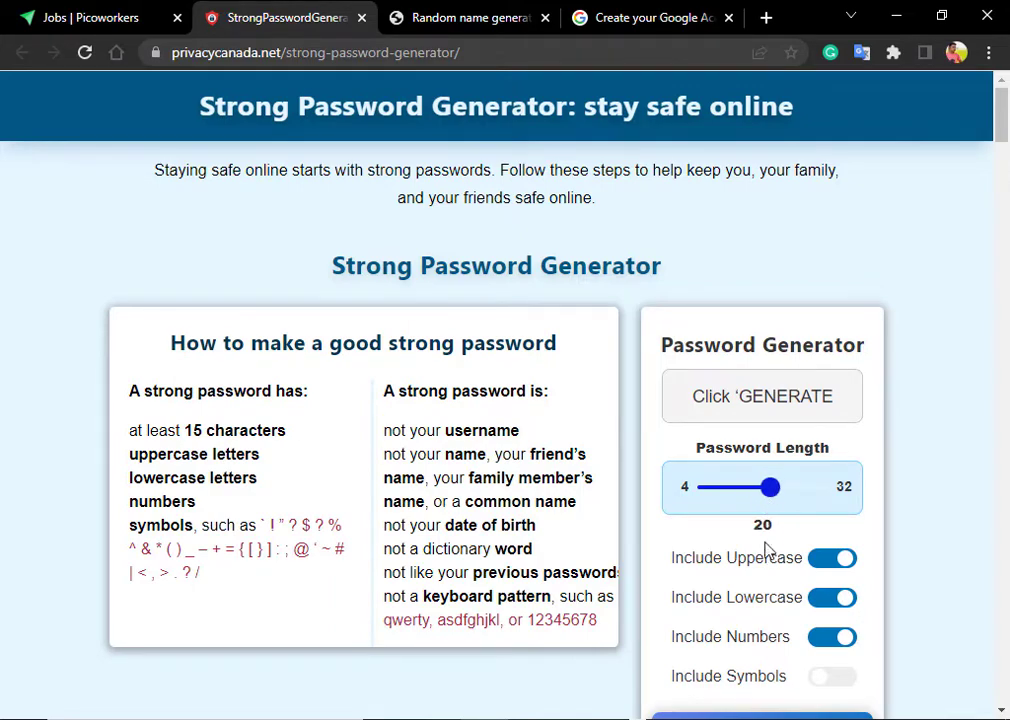
scroll(766, 530, down, 3)
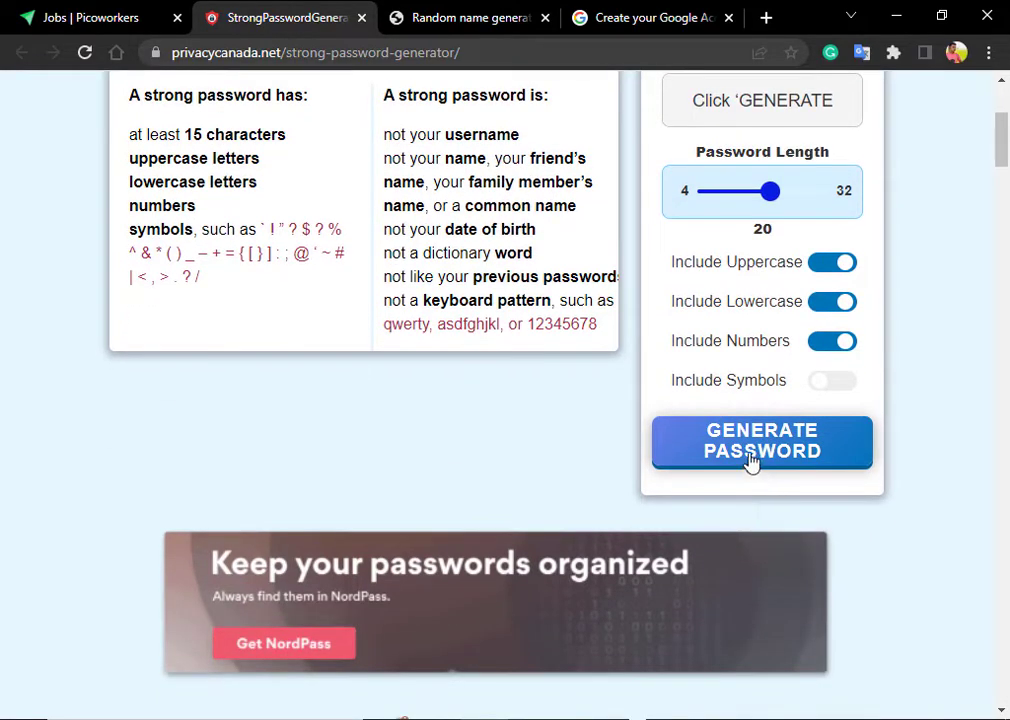
click(752, 459)
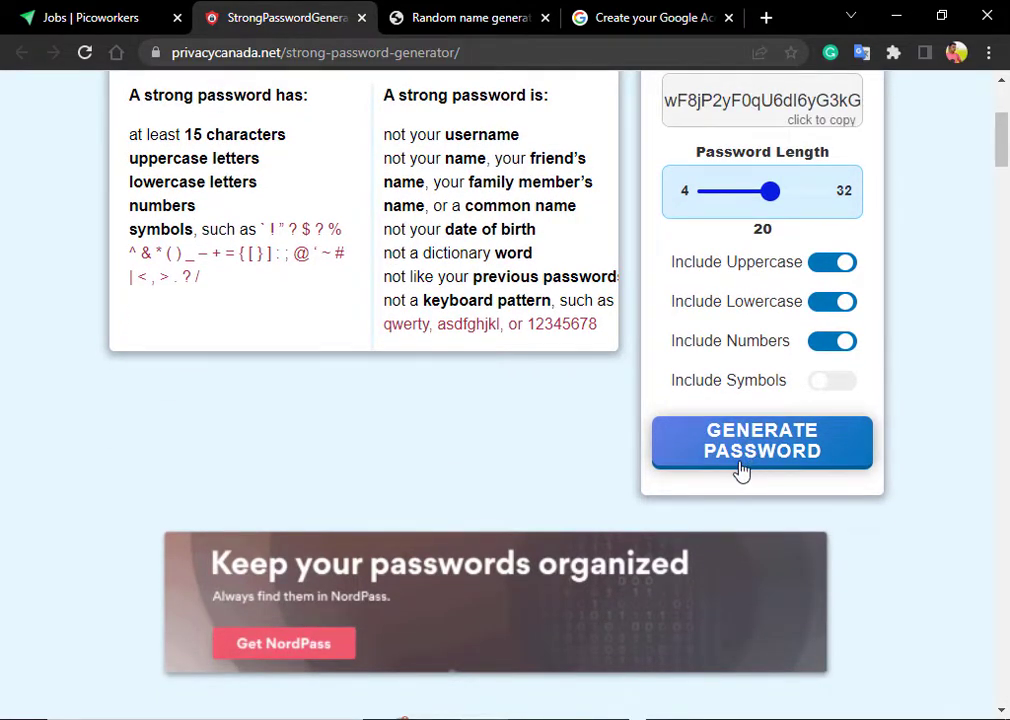
scroll(744, 467, up, 3)
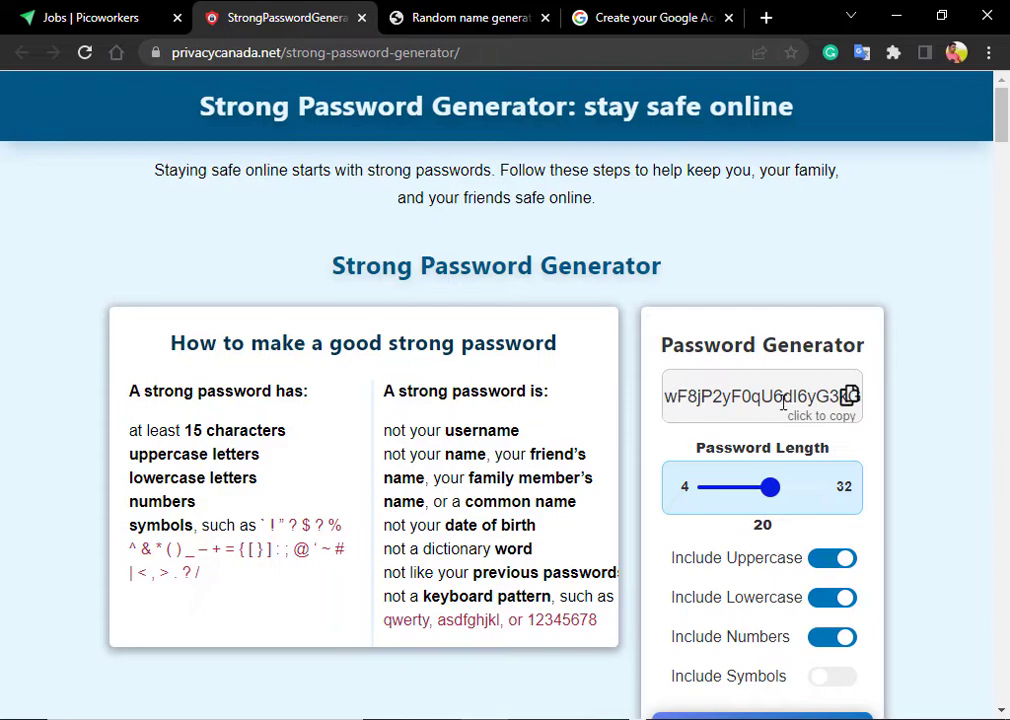
click(849, 396)
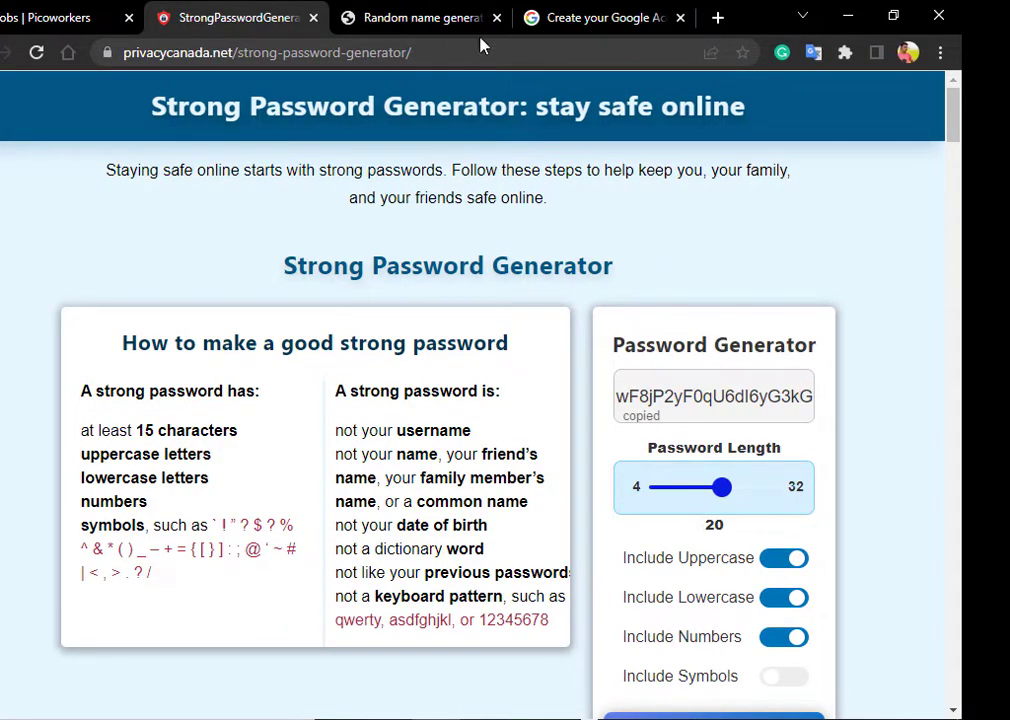
click(590, 17)
- Paste the generated password into the Google signup form, show it, and continue
click(186, 452)
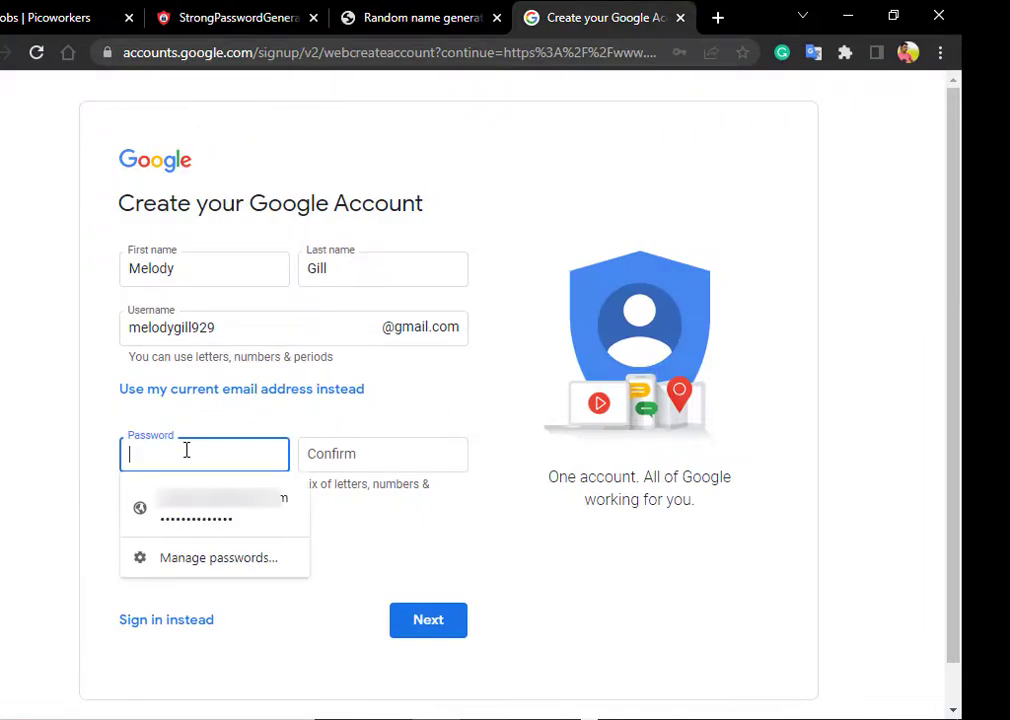
key(ctrl+v)
click(150, 530)
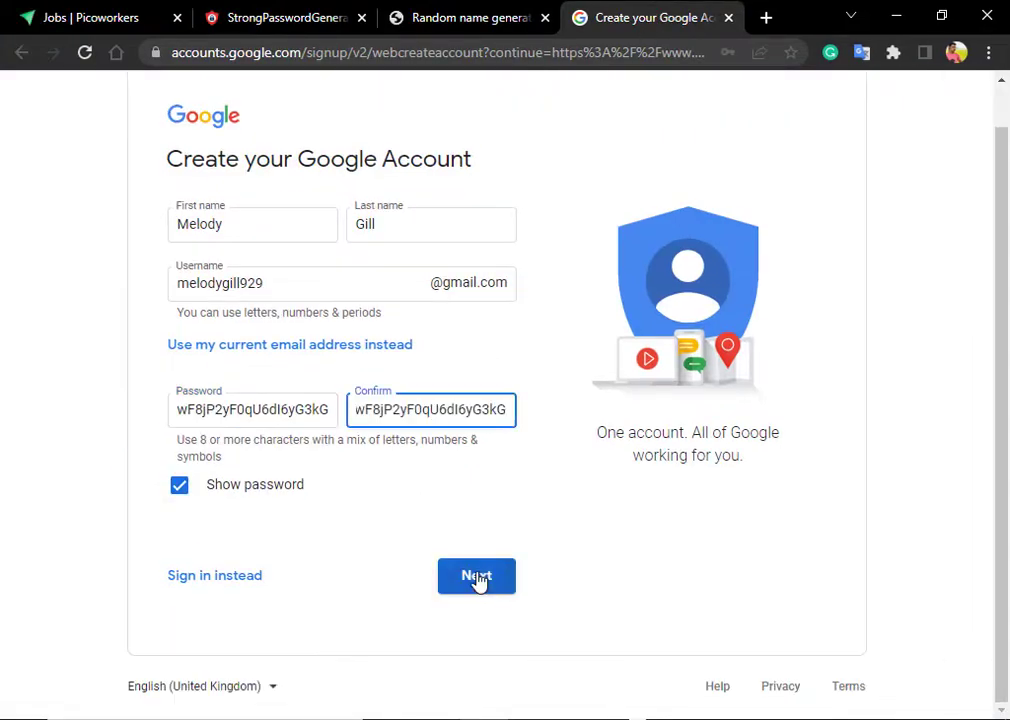
click(430, 578)
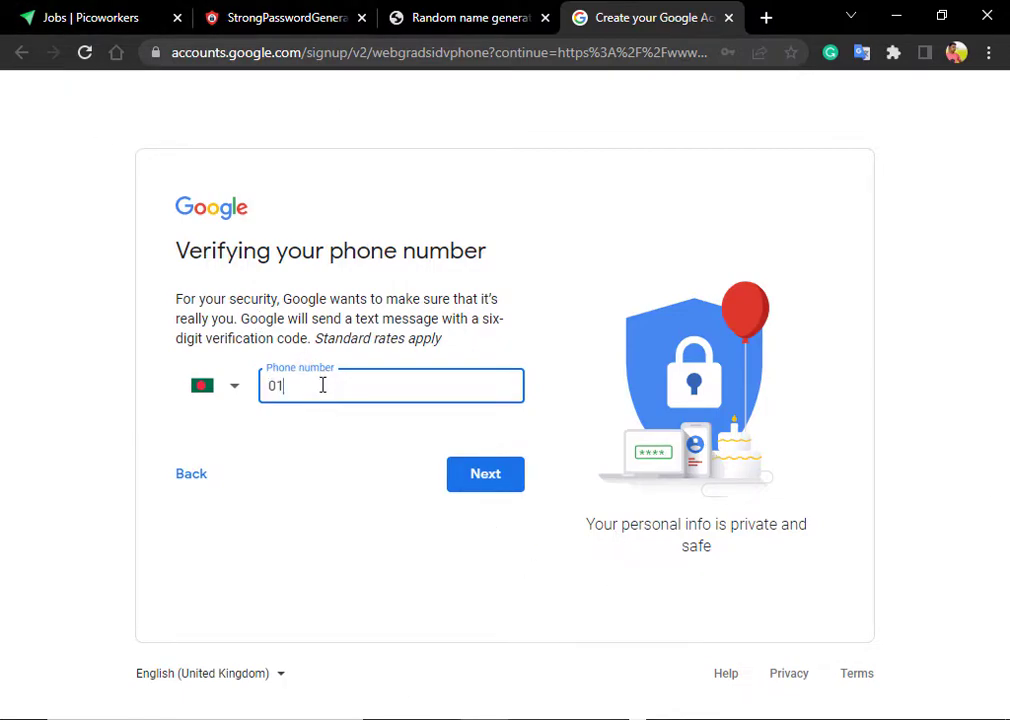
- Verify the phone number with the SMS code, then select Picoworkers' required recovery email
click(474, 470)
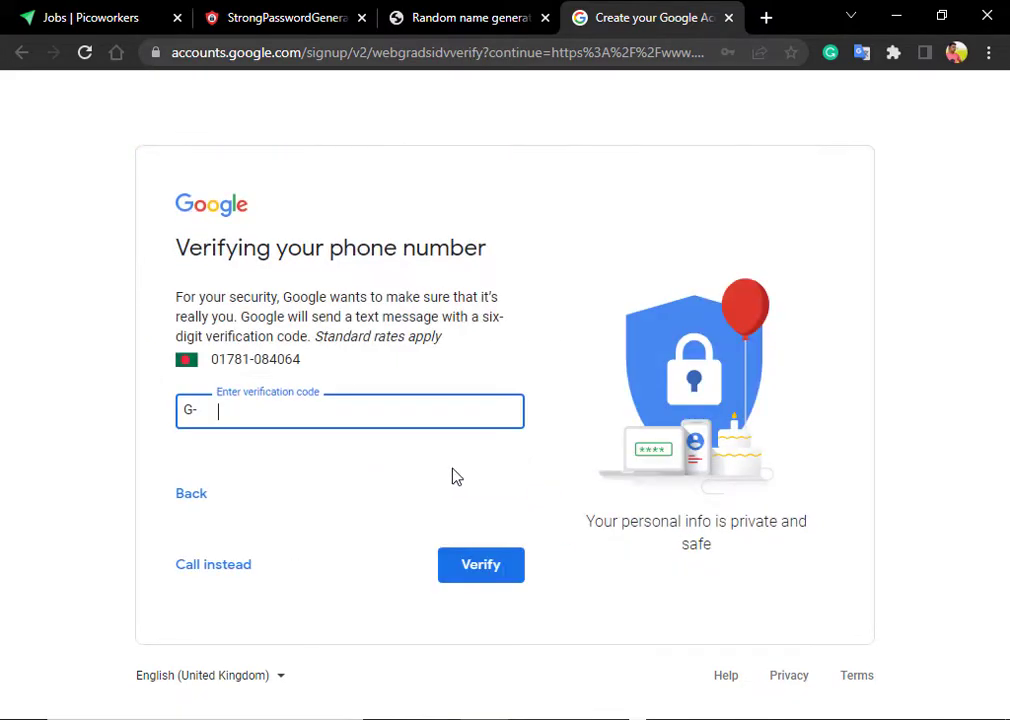
key(Return)
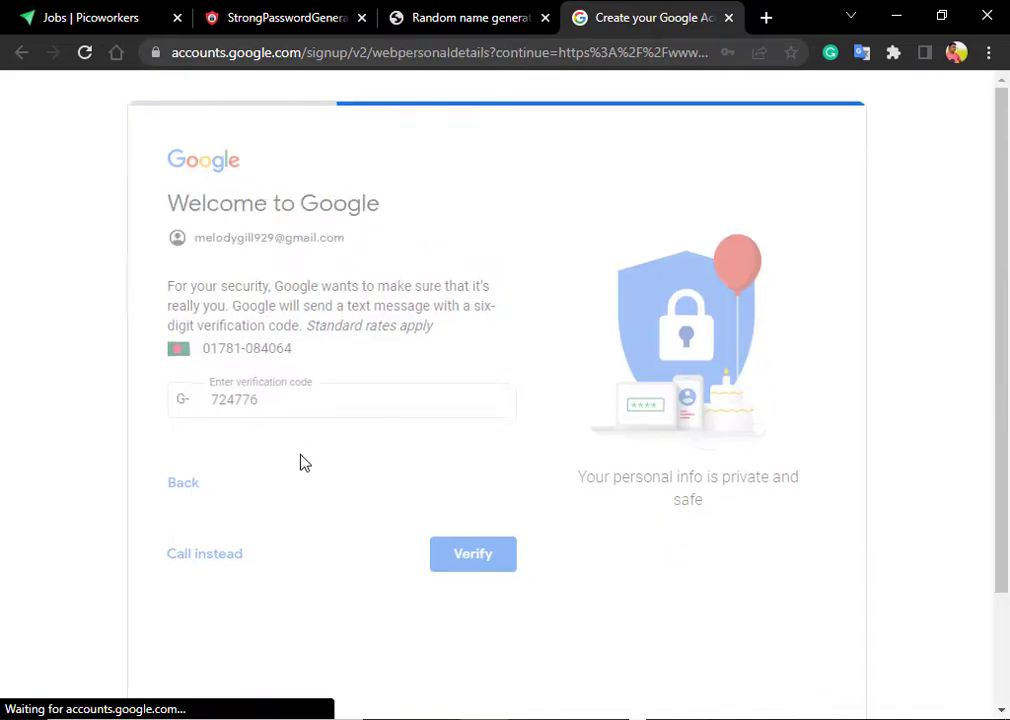
scroll(352, 284, down, 2)
scroll(352, 284, up, 2)
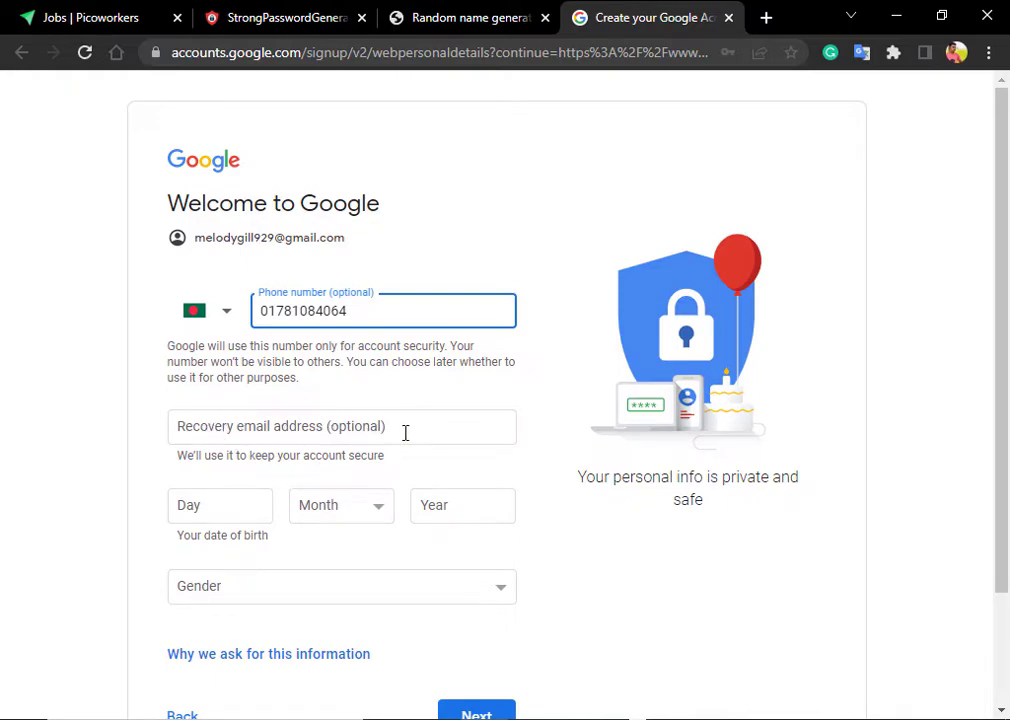
key(ctrl+Tab)
drag(270, 226, 414, 232)
key(ctrl+c)
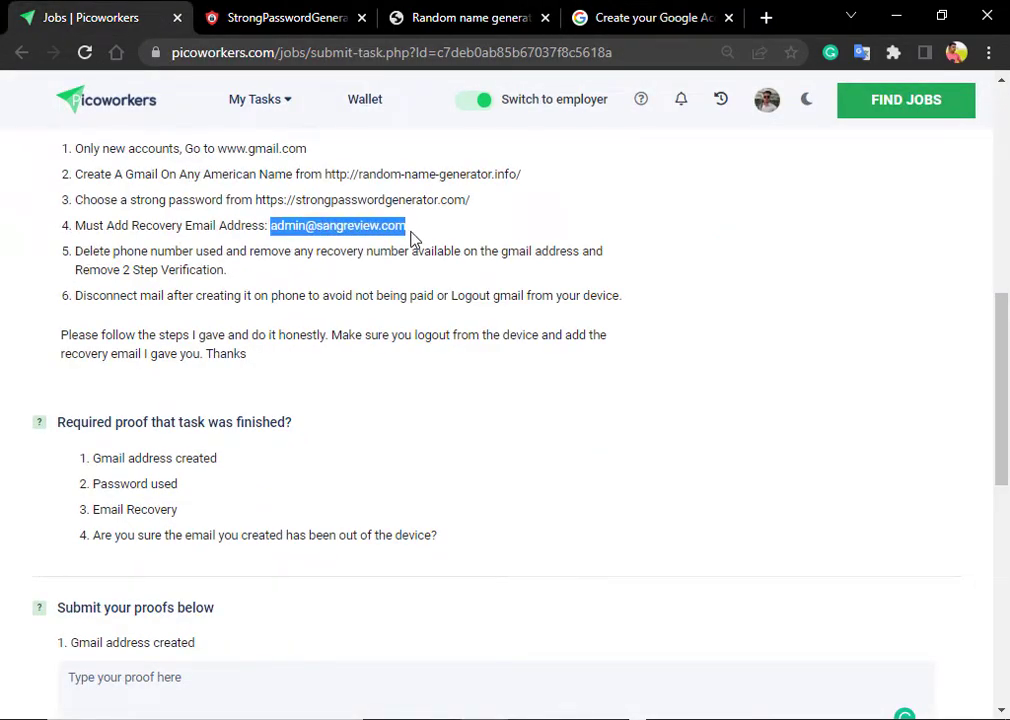
- Paste the required recovery email into the Google signup form
click(652, 17)
scroll(420, 300, down, 1)
scroll(383, 305, down, 1)
click(343, 286)
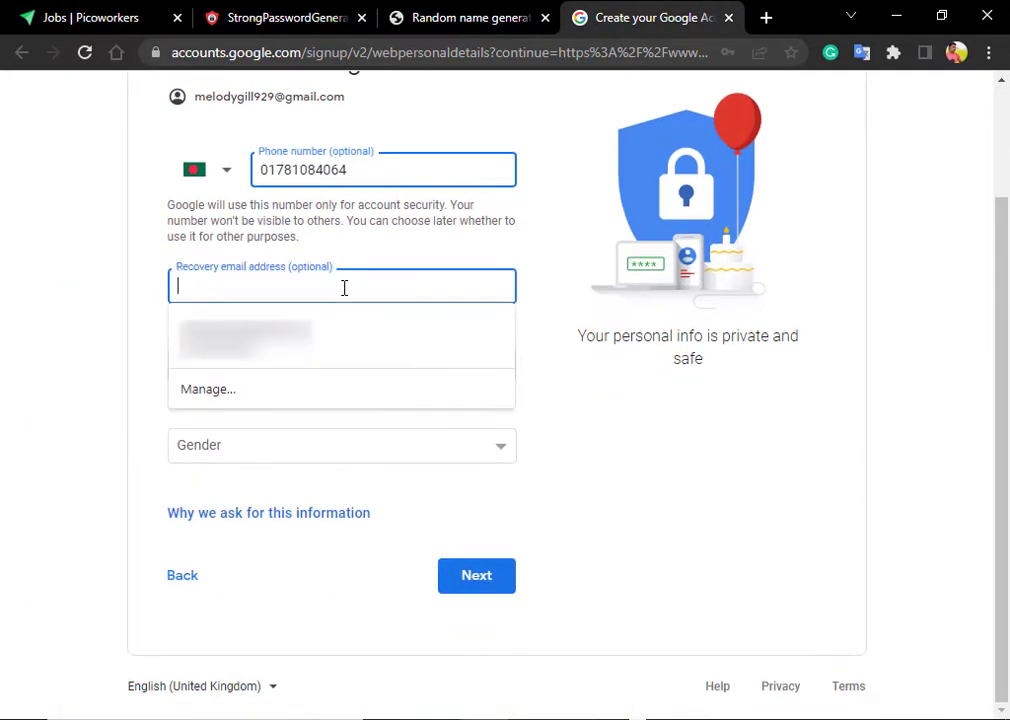
key(ctrl+v)
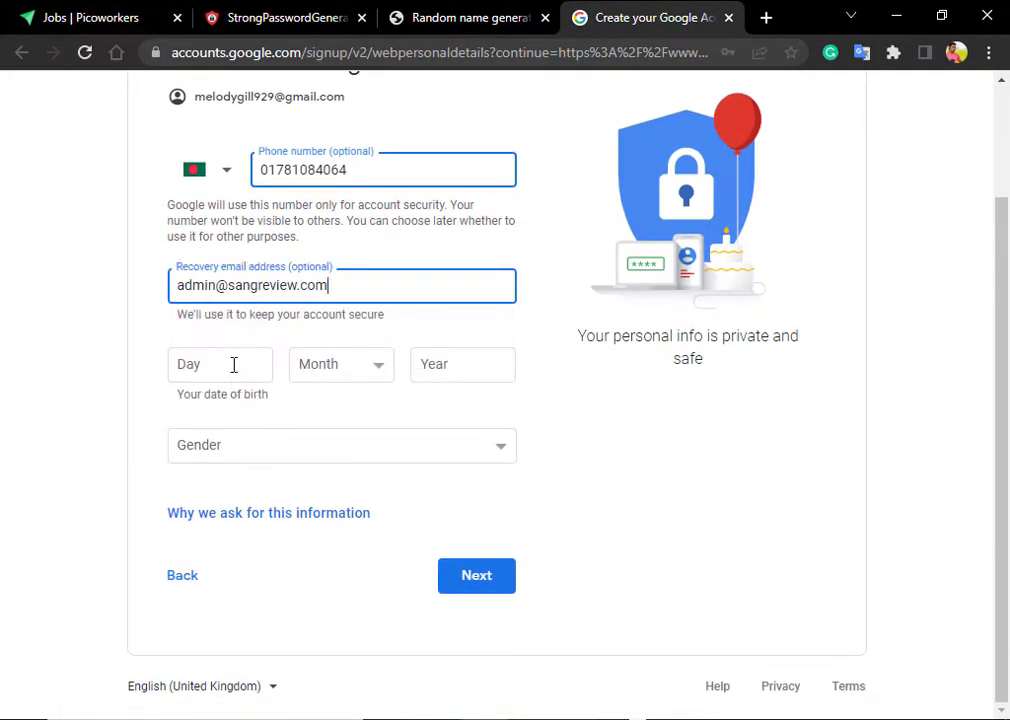
- Enter birthday 1 January 2000, choose Female gender, and continue
click(232, 364)
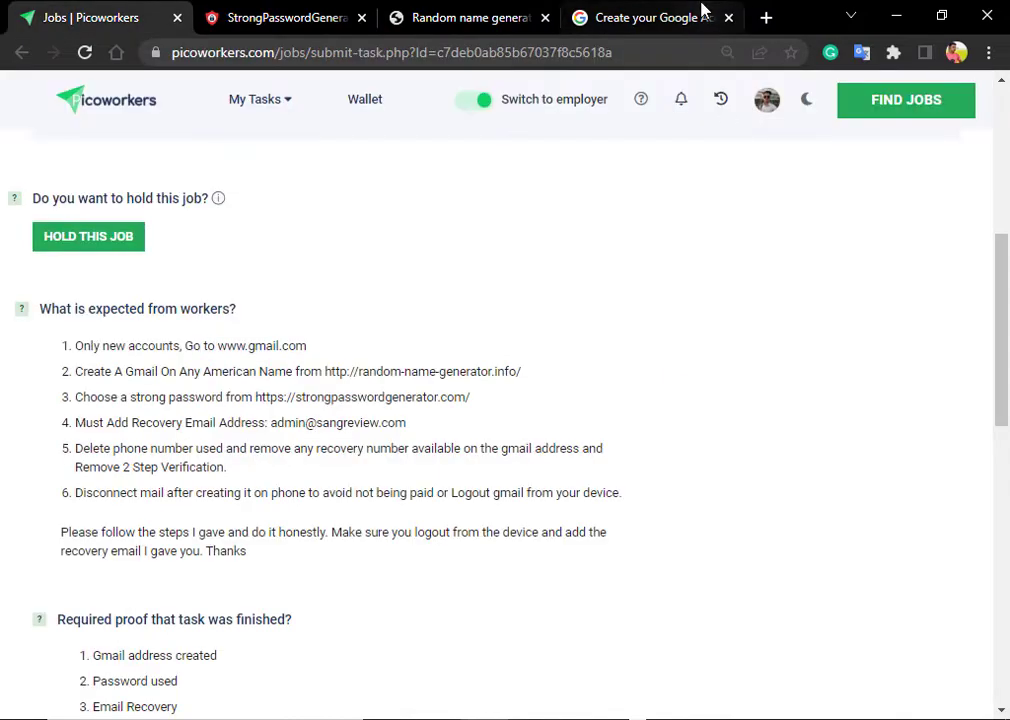
click(699, 12)
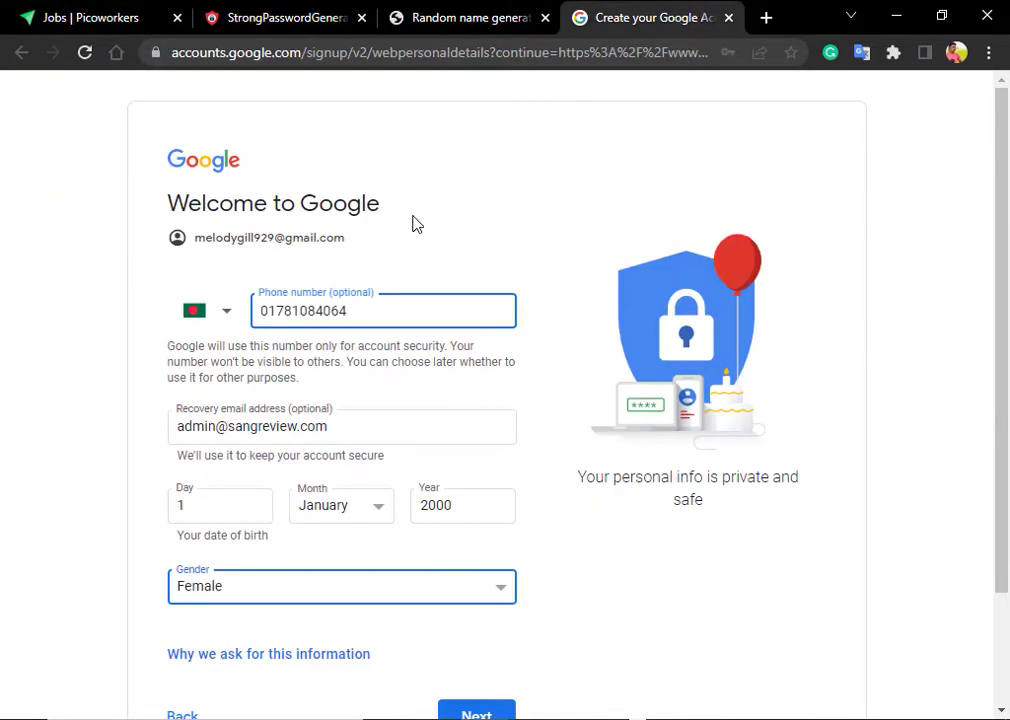
click(428, 595)
click(611, 605)
scroll(611, 605, down, 2)
click(474, 584)
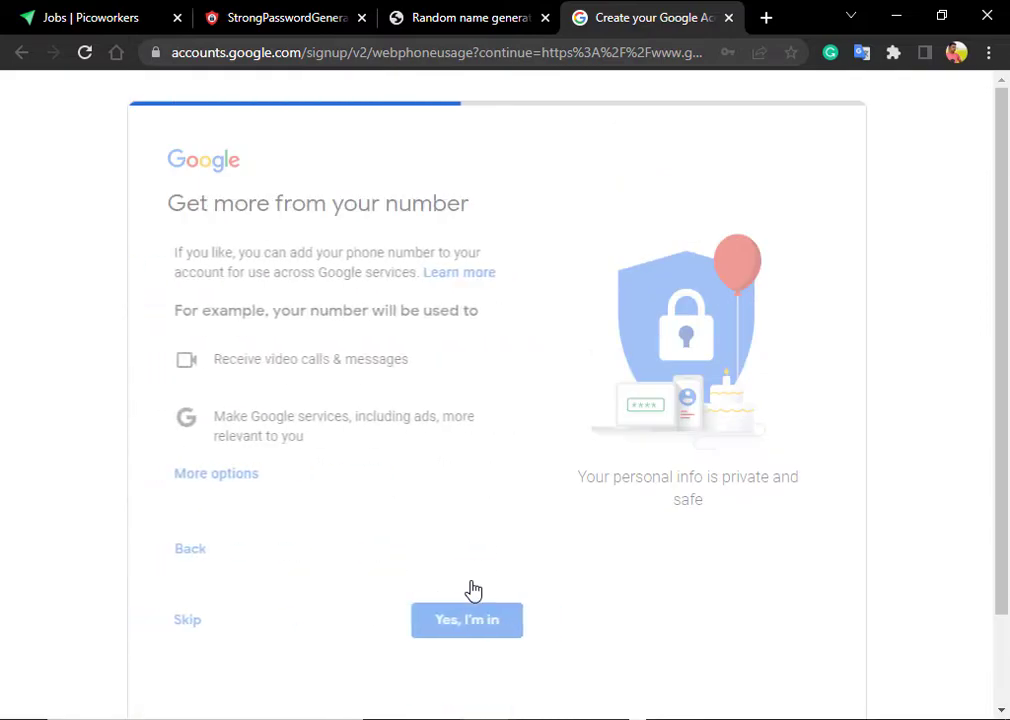
- Add the phone number, accept Google's terms, and decline the new browser profile
click(446, 578)
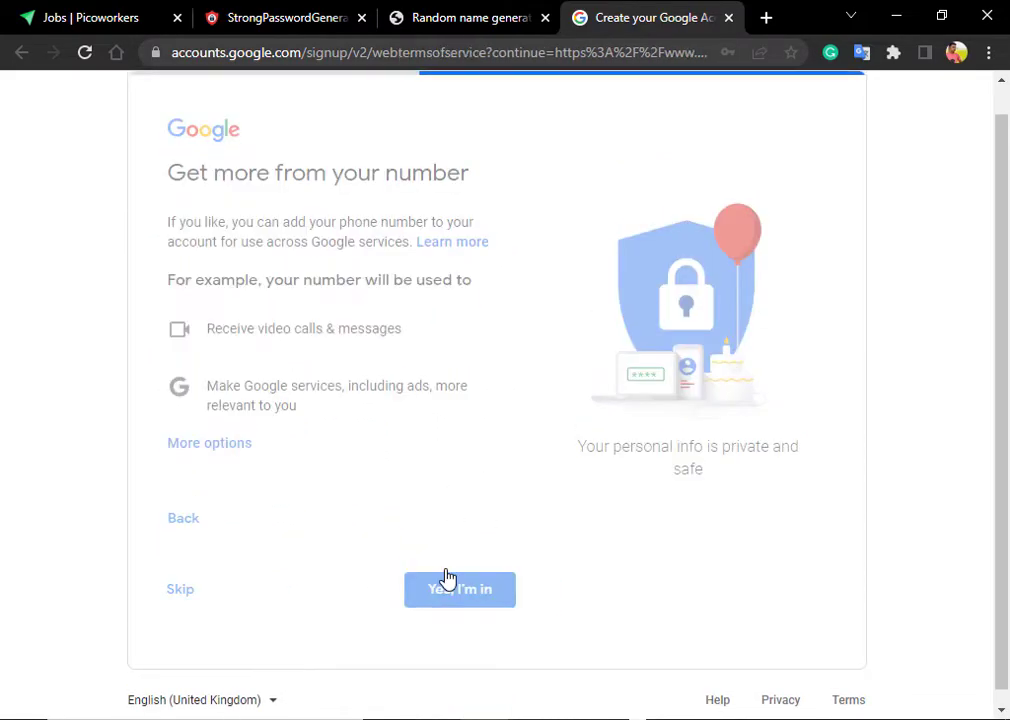
scroll(440, 500, down, 10)
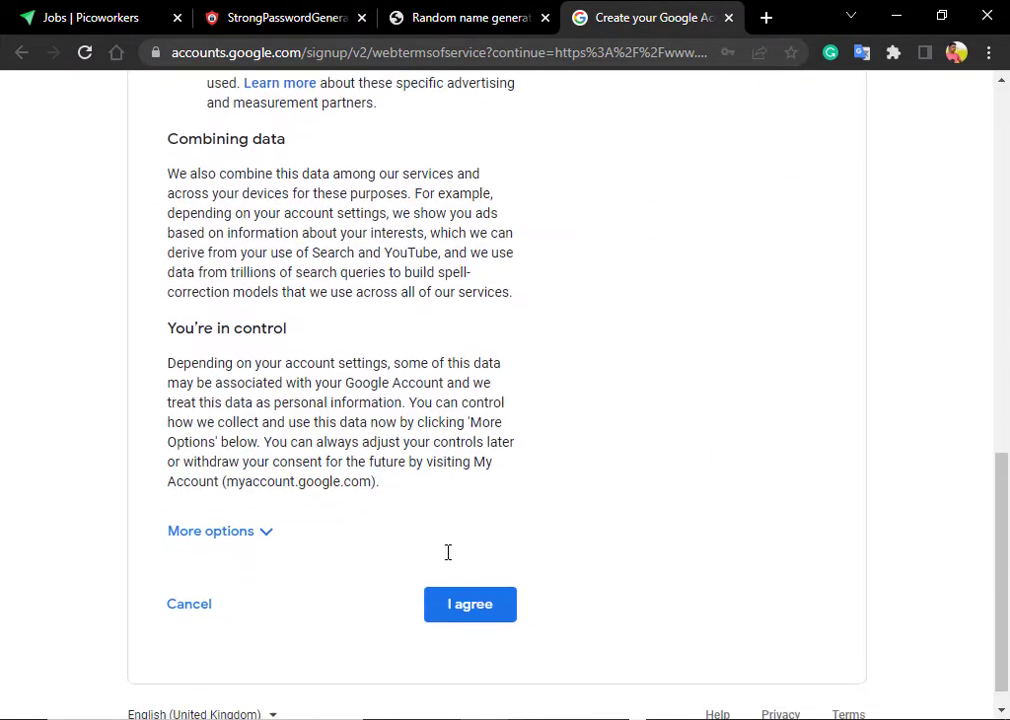
click(462, 584)
click(905, 390)
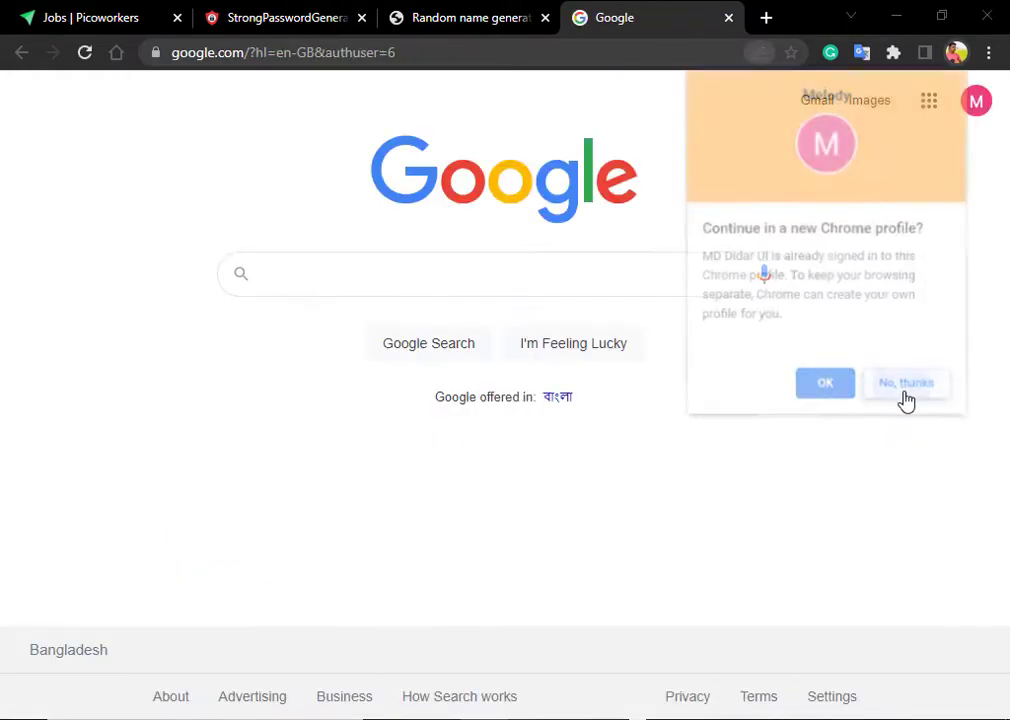
- Copy the generated password and paste it into the Password used proof field
click(113, 11)
scroll(249, 343, down, 6)
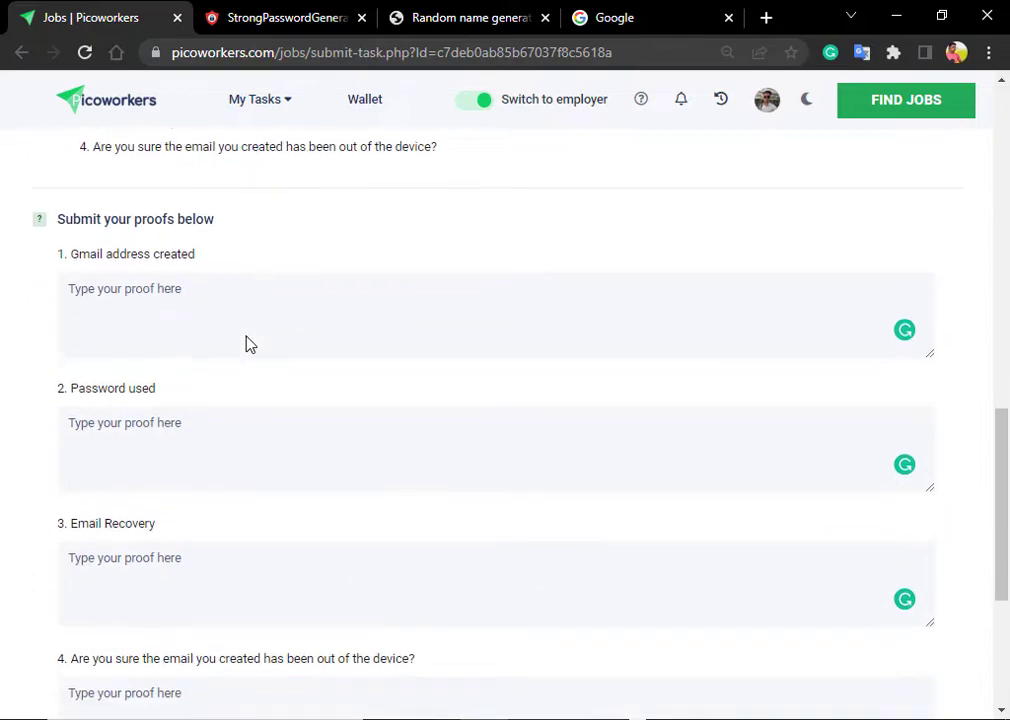
click(287, 17)
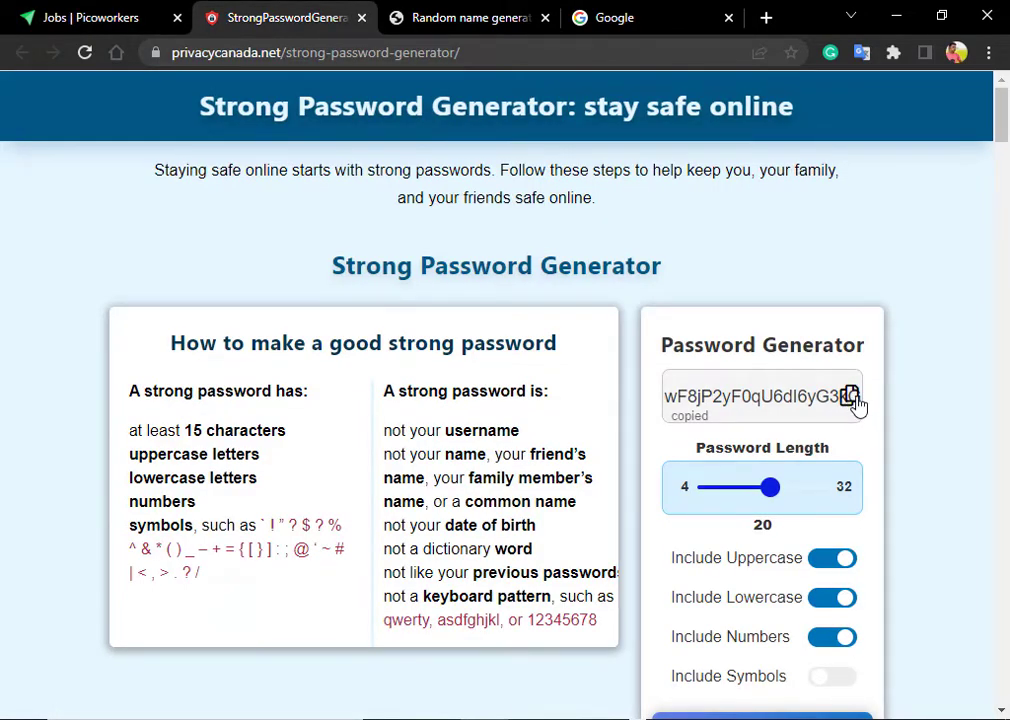
click(80, 8)
click(217, 437)
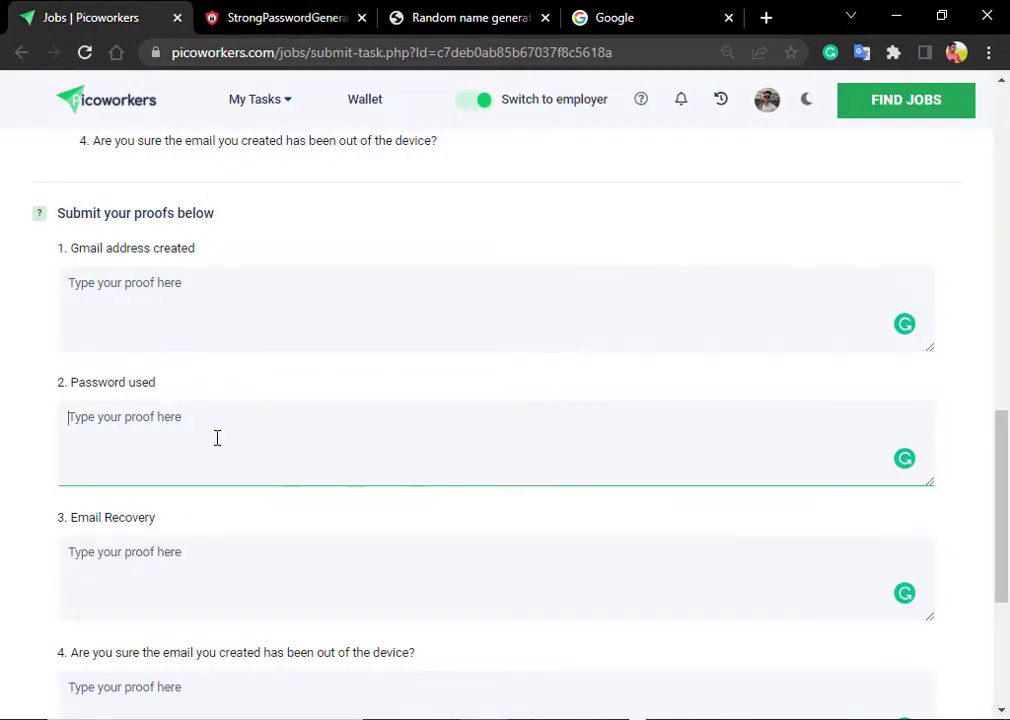
key(ctrl+v)
- Copy the new account's Gmail address from Google and paste it into the Gmail address field
click(219, 302)
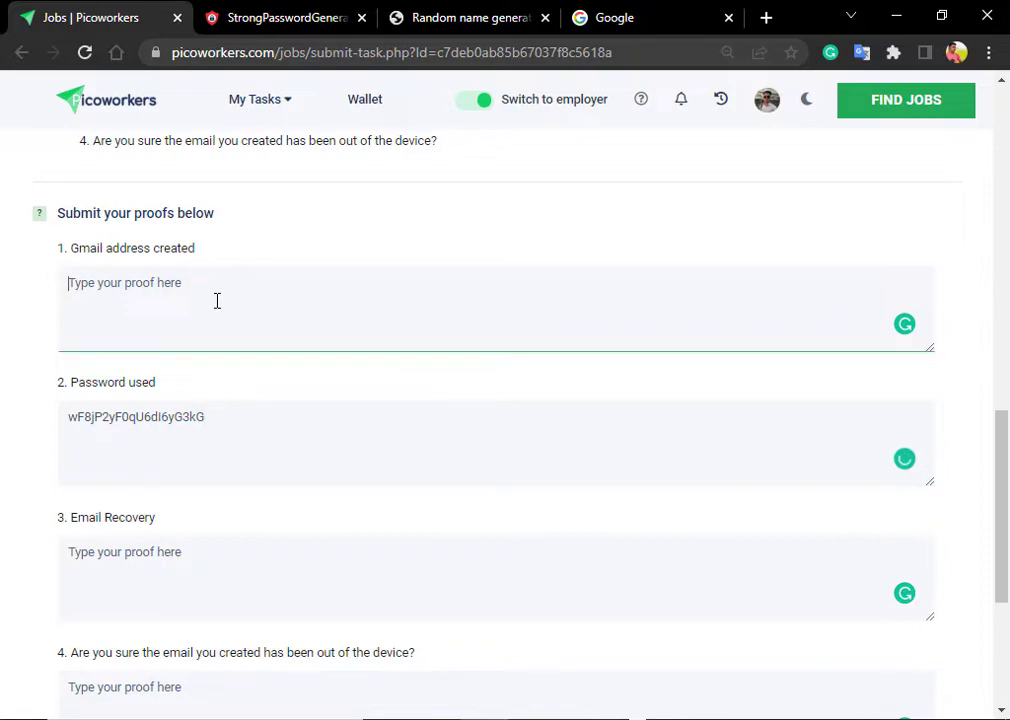
click(614, 17)
click(980, 103)
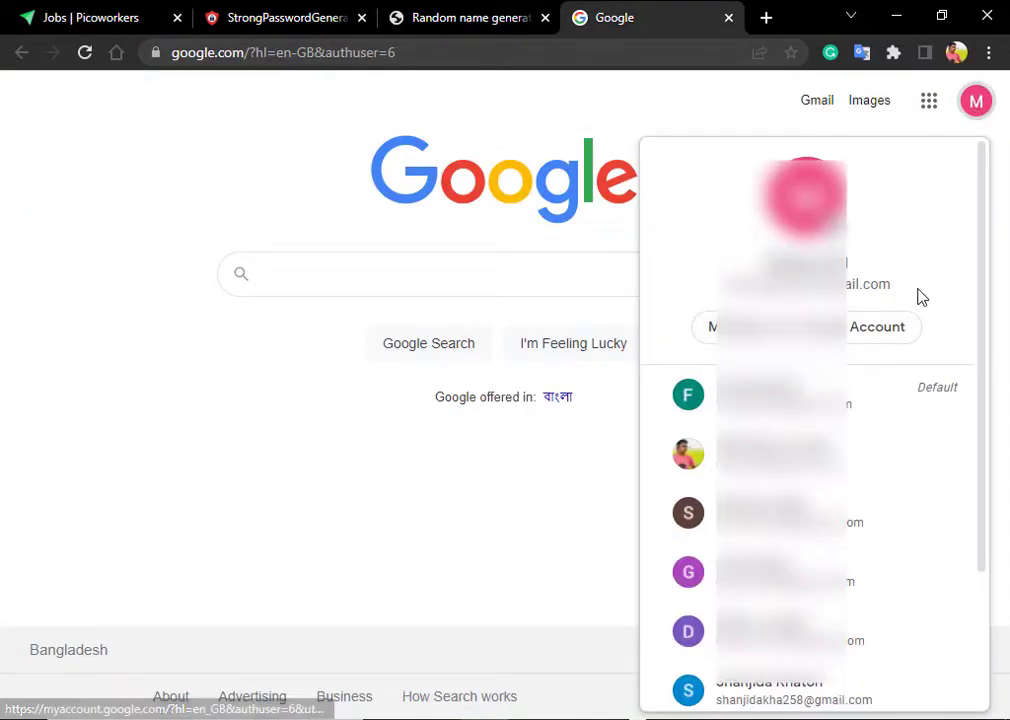
drag(918, 294, 715, 296)
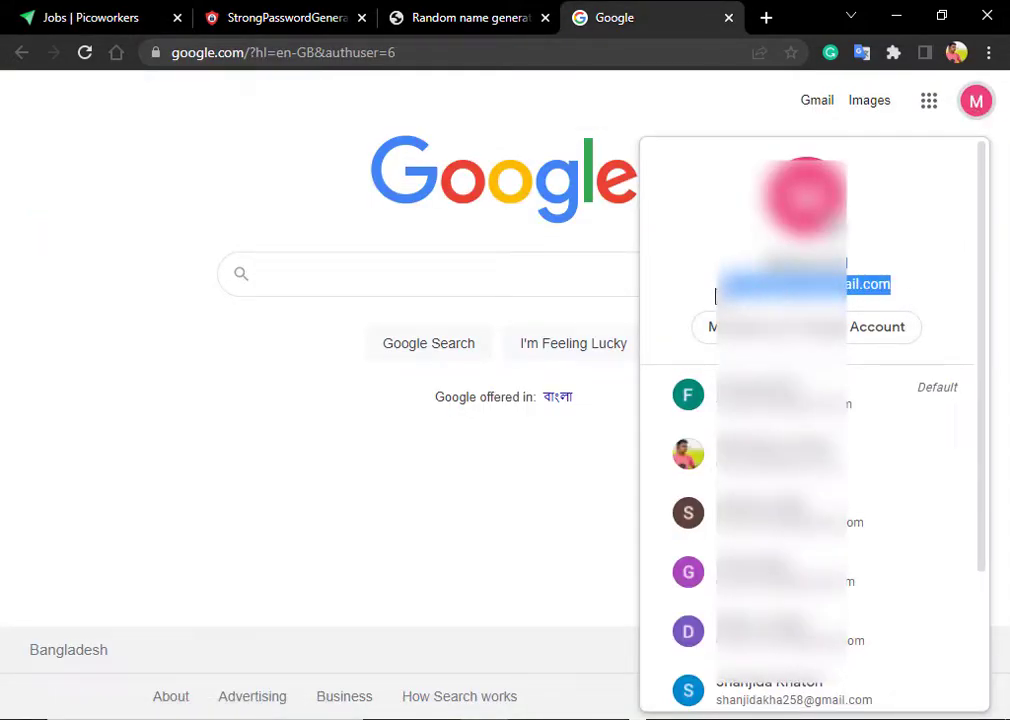
click(165, 14)
key(ctrl+v)
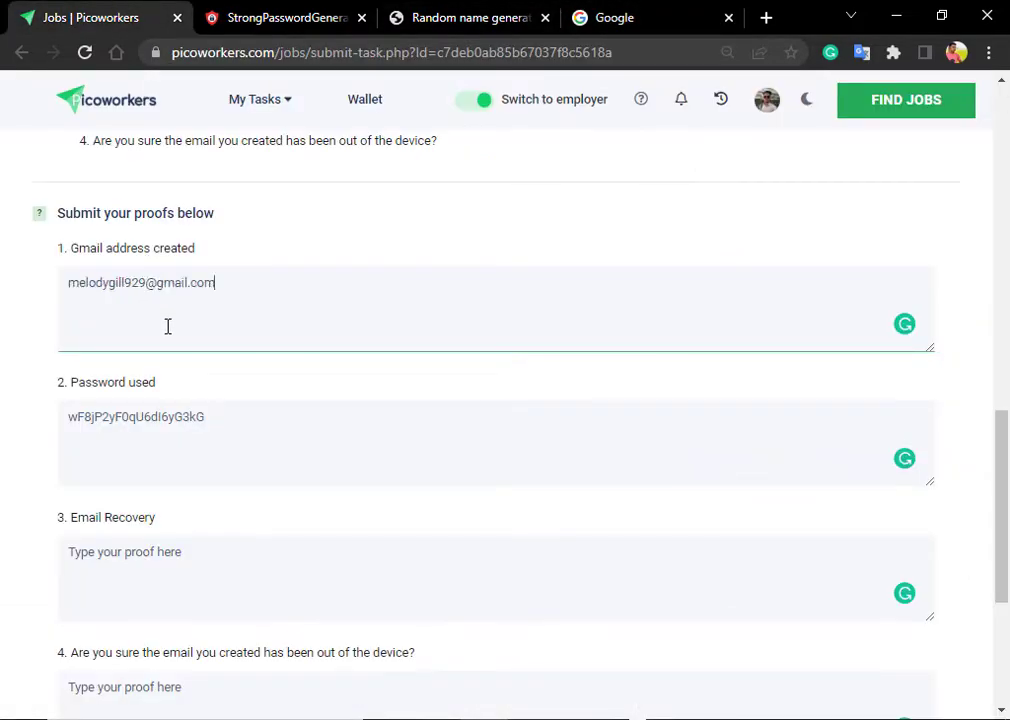
- Copy the required recovery e-mail from the job instructions into the Email Recovery field
scroll(175, 425, down, 2)
click(141, 385)
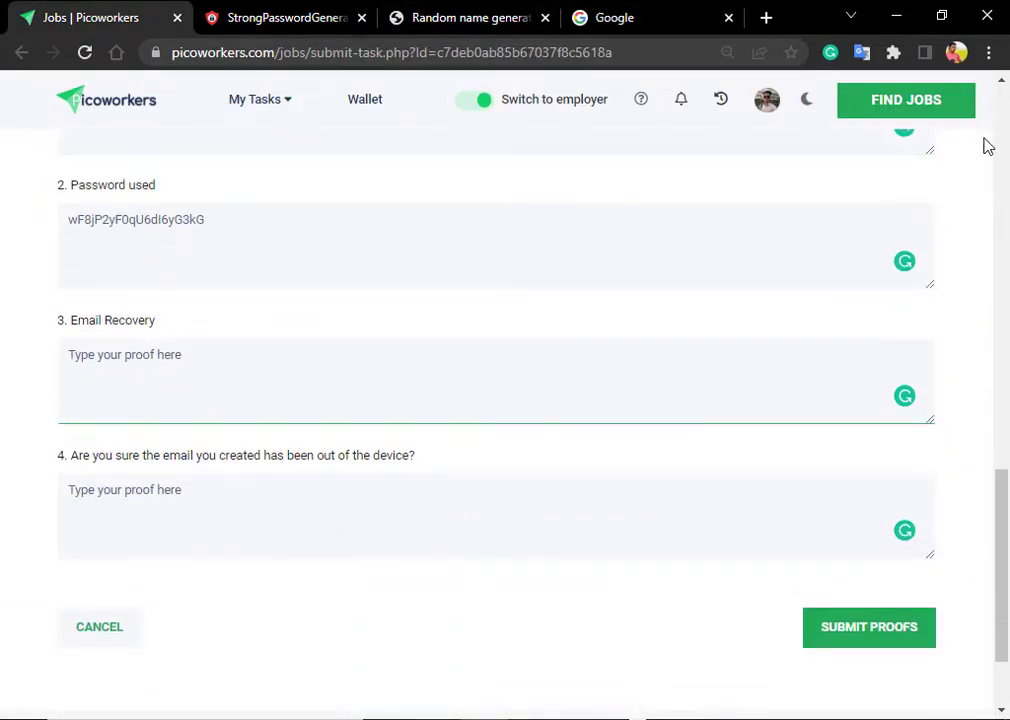
scroll(237, 510, up, 10)
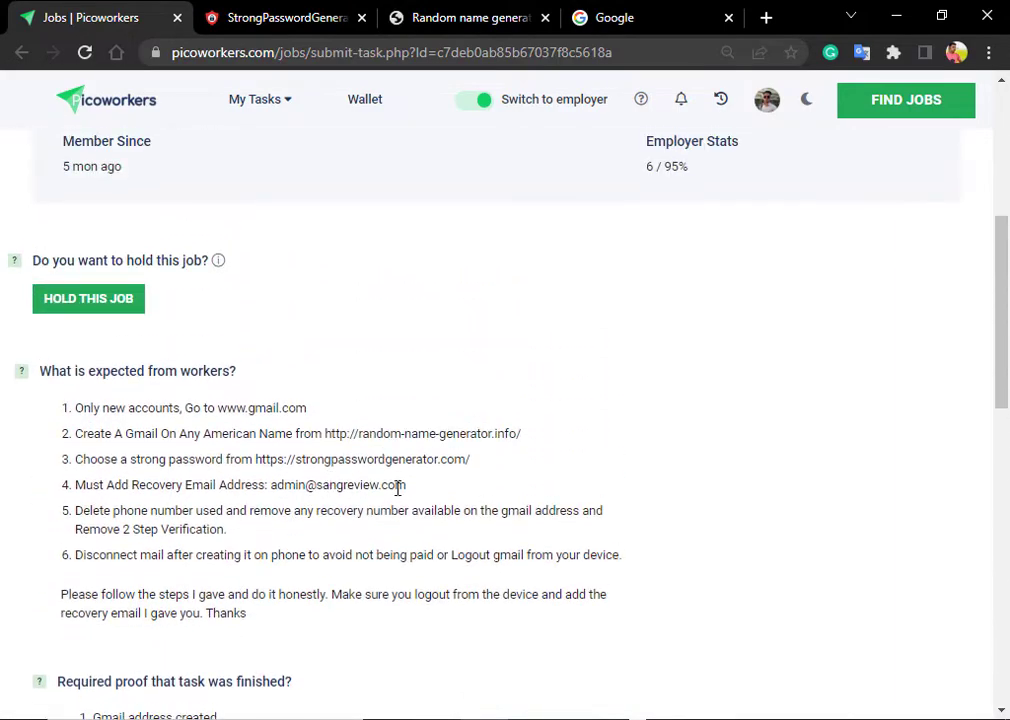
drag(402, 486, 271, 492)
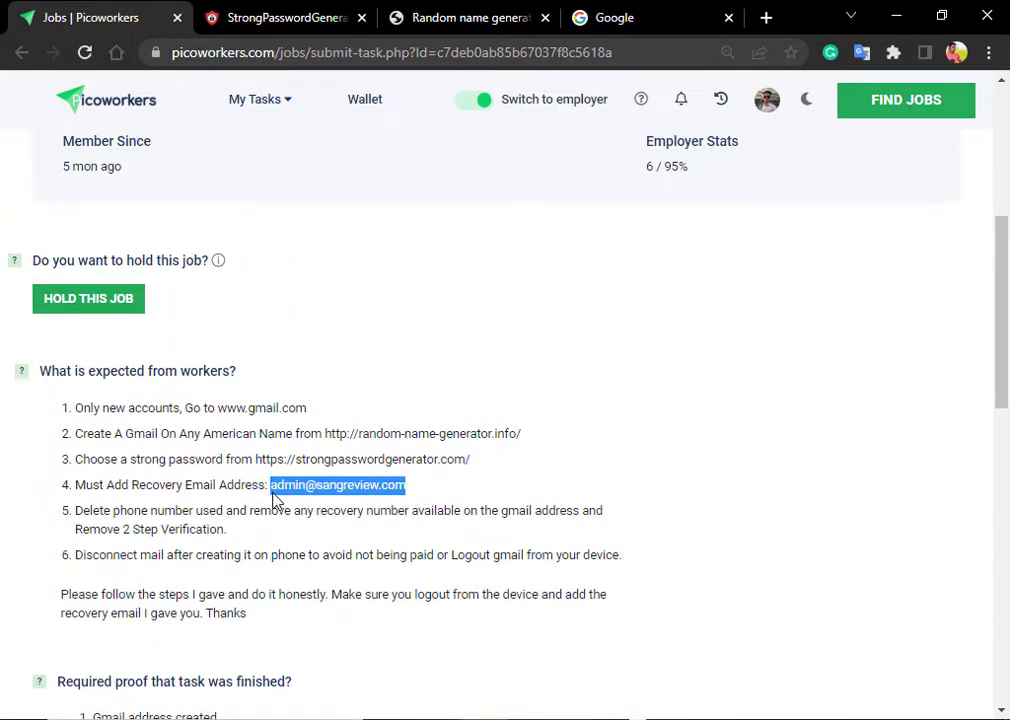
key(ctrl+c)
scroll(220, 520, down, 10)
key(ctrl+v)
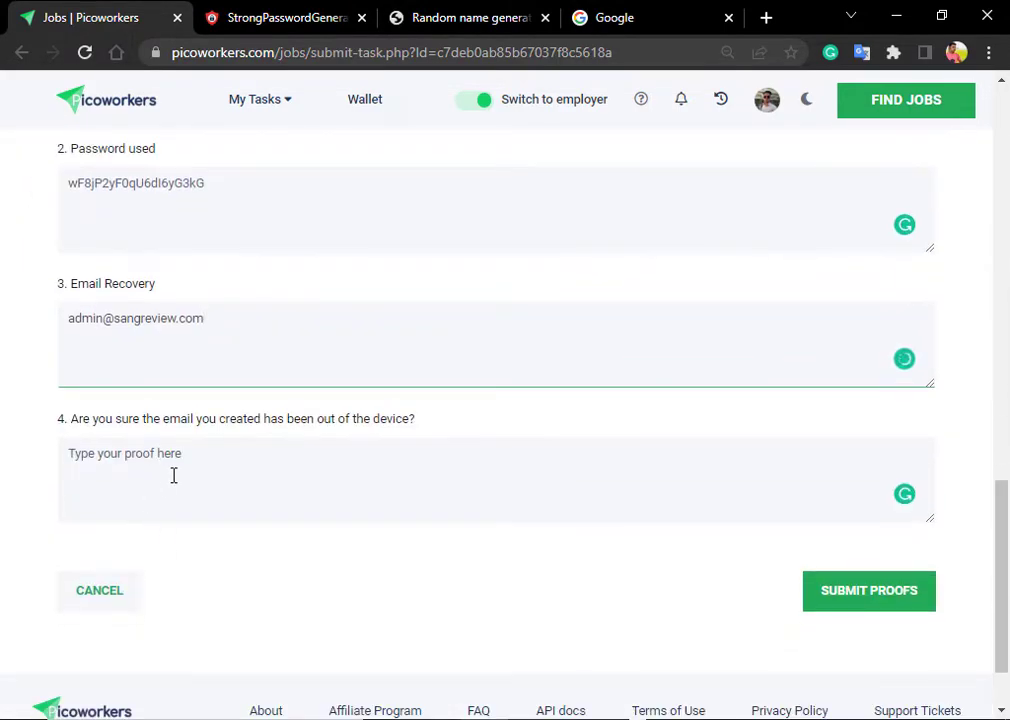
- Start the logged-out-of-device answer, then bring up the Google account options
click(226, 491)
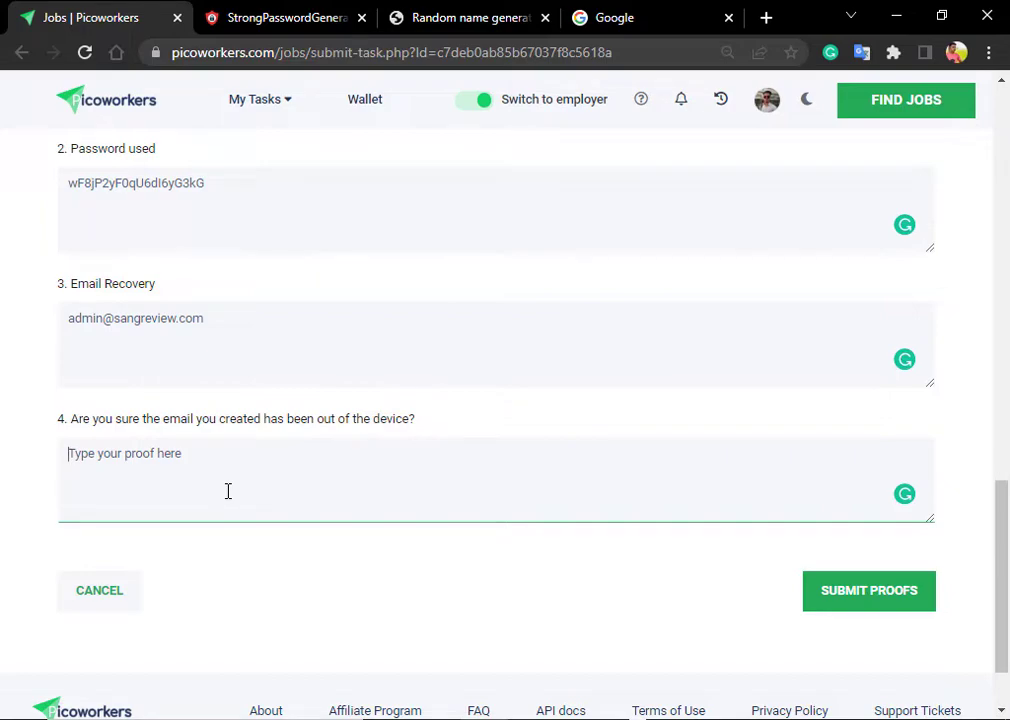
click(672, 12)
click(976, 100)
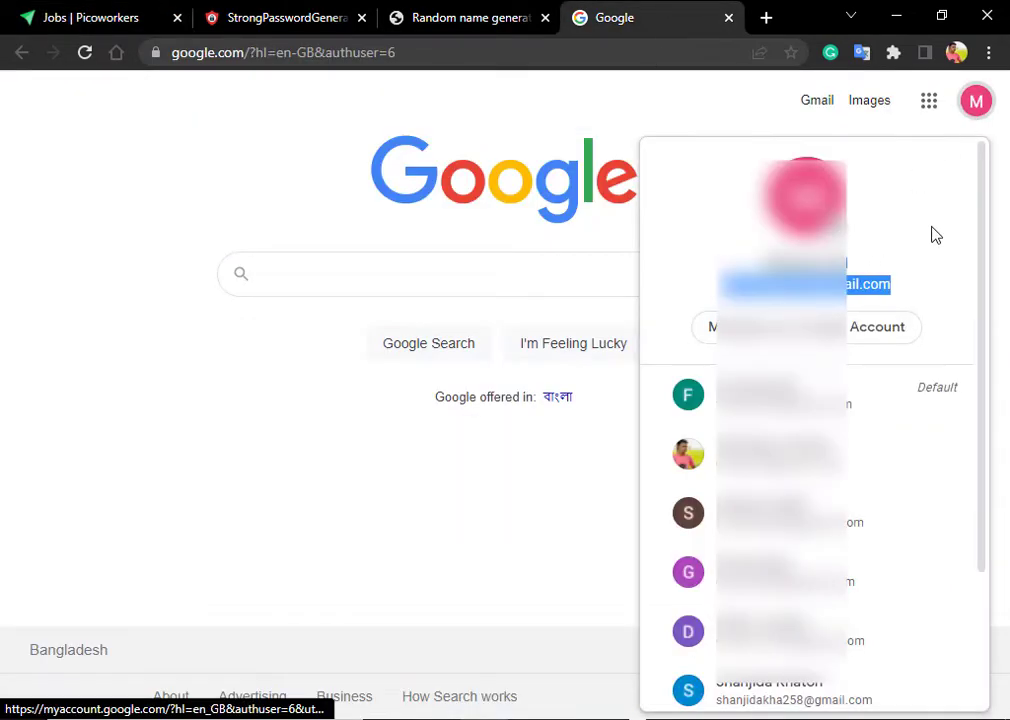
- Go to the new account's Personal info and open its phone number details
click(870, 332)
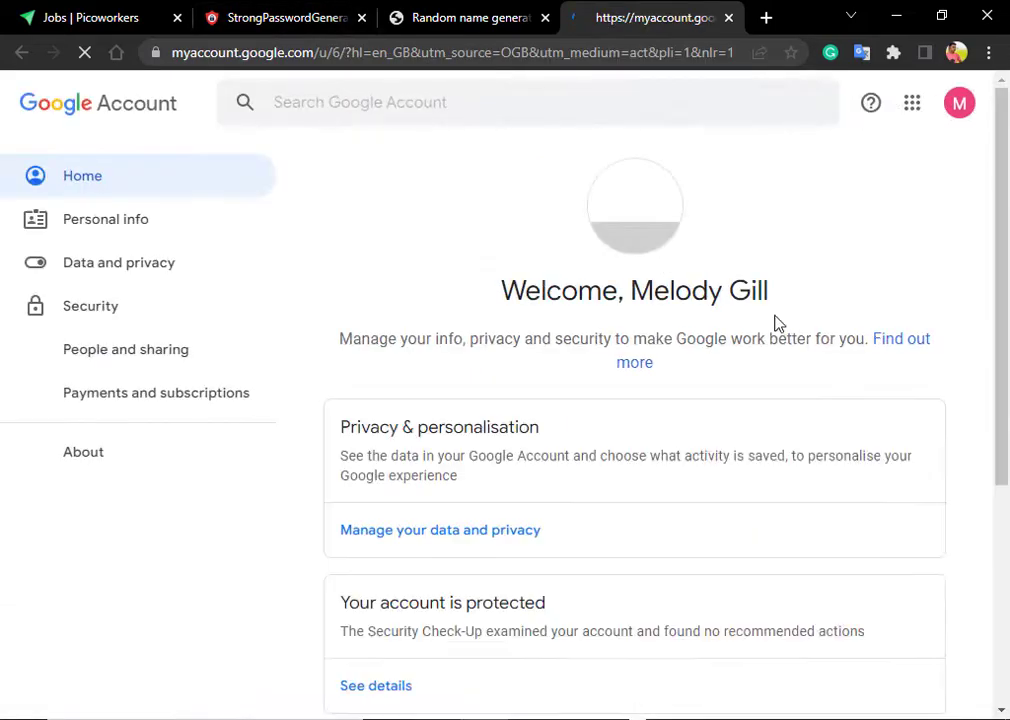
scroll(141, 226, down, 2)
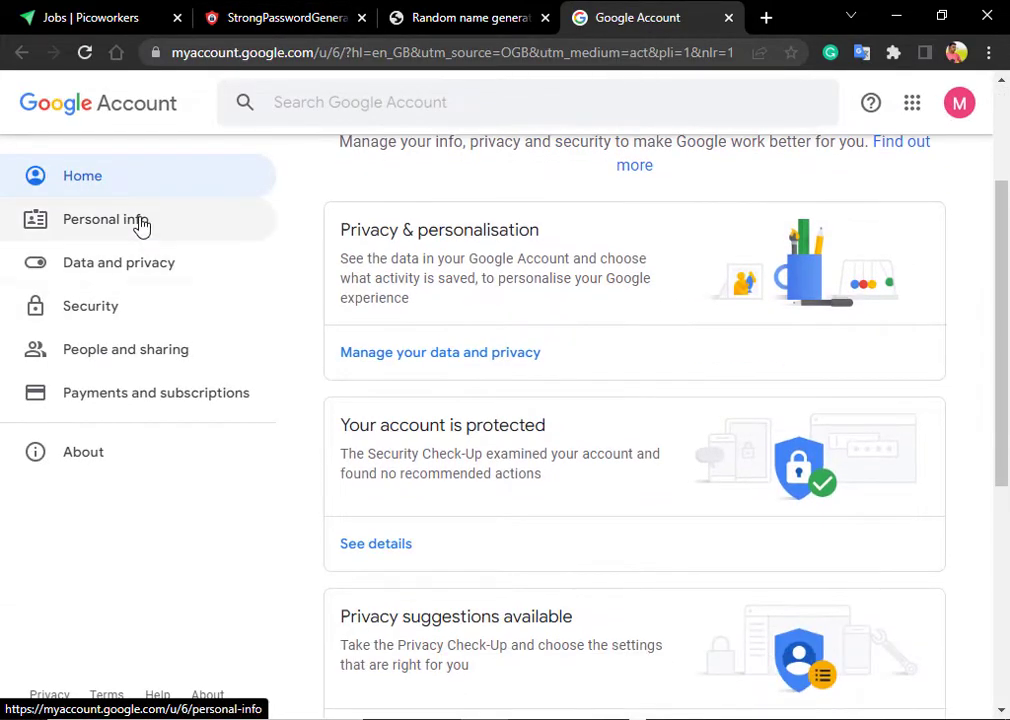
click(106, 228)
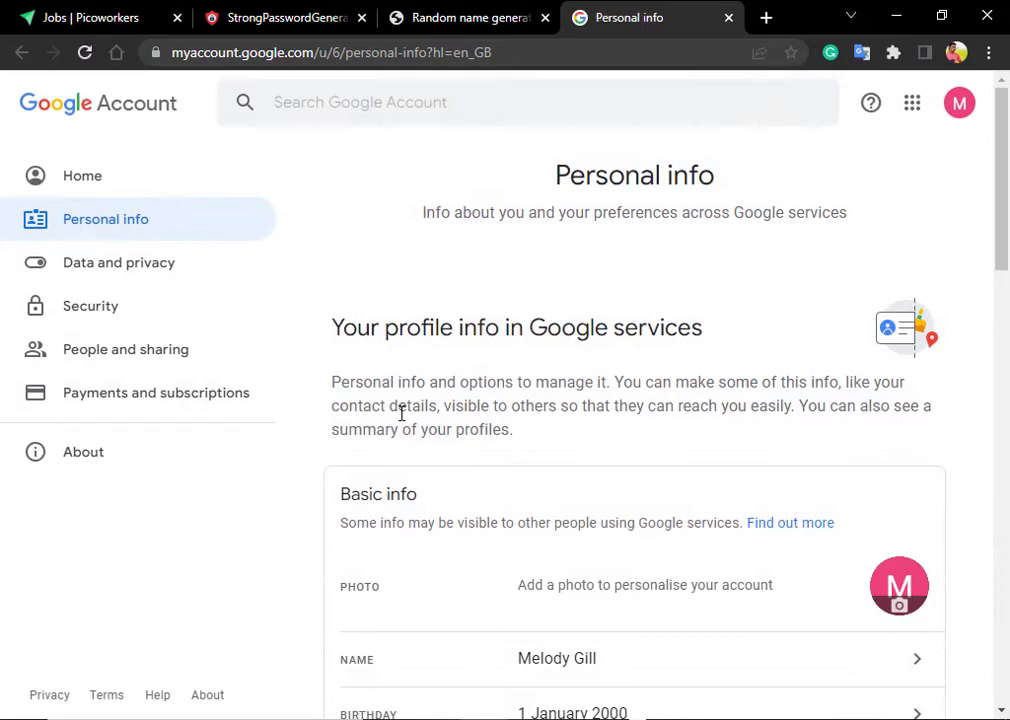
scroll(401, 413, down, 5)
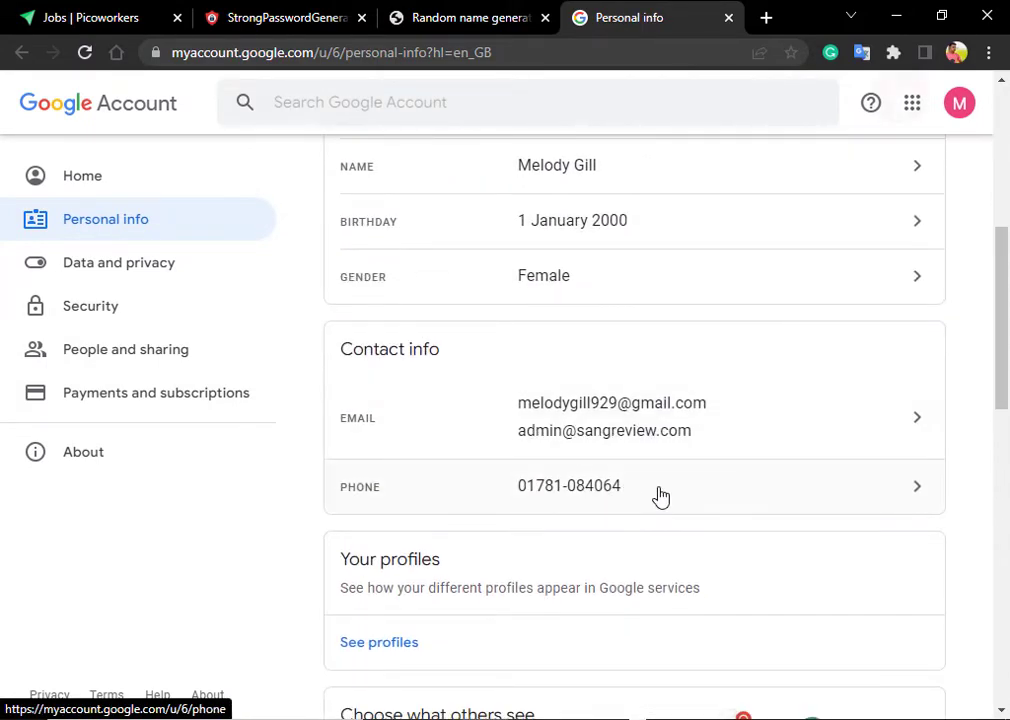
click(671, 496)
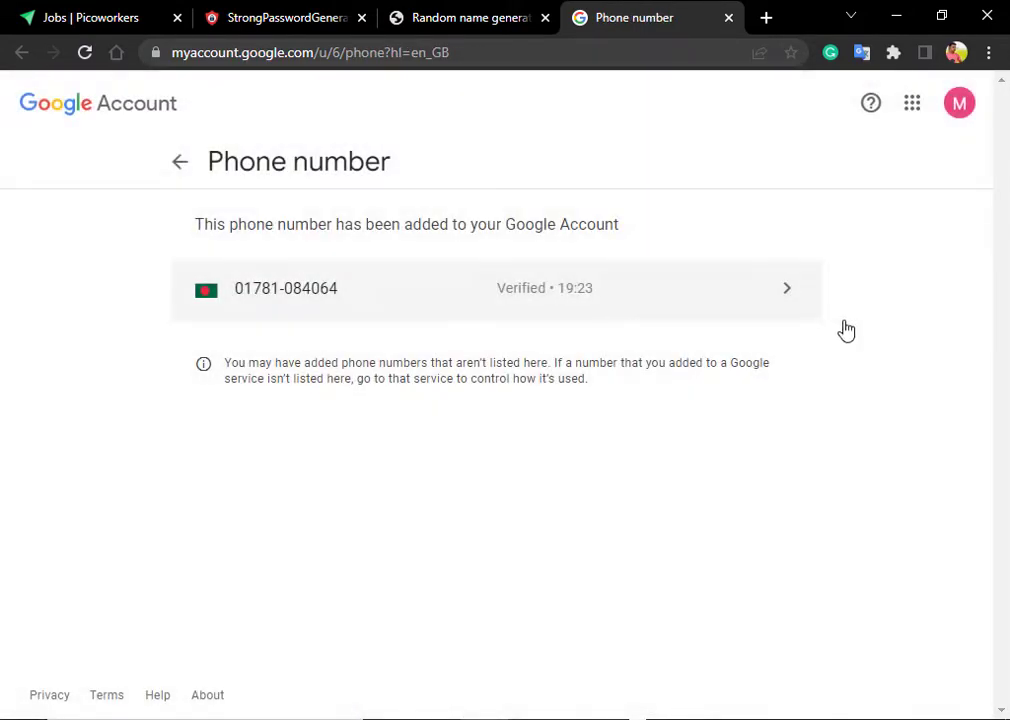
click(711, 305)
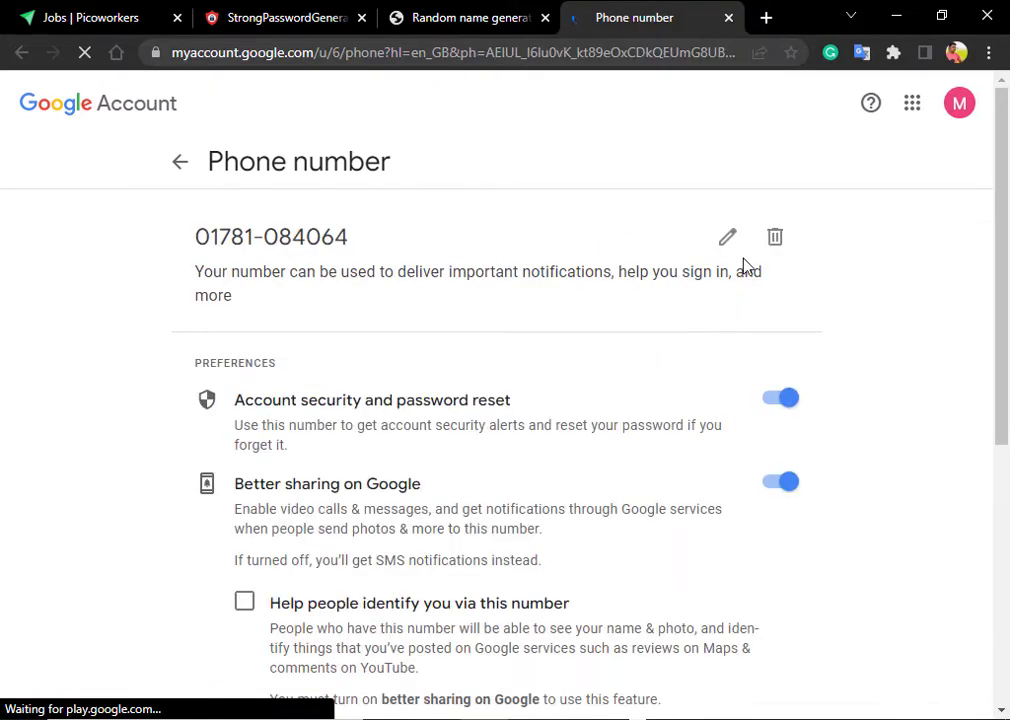
- Delete the phone number, verifying with the account password and confirming Remove number
click(776, 240)
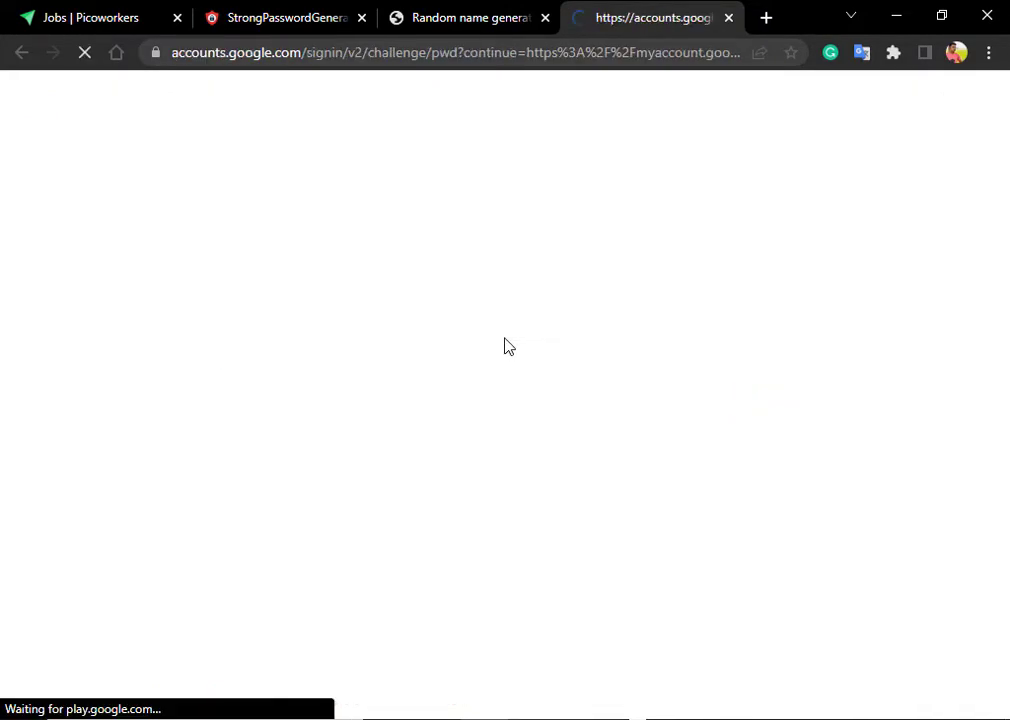
click(437, 399)
click(355, 452)
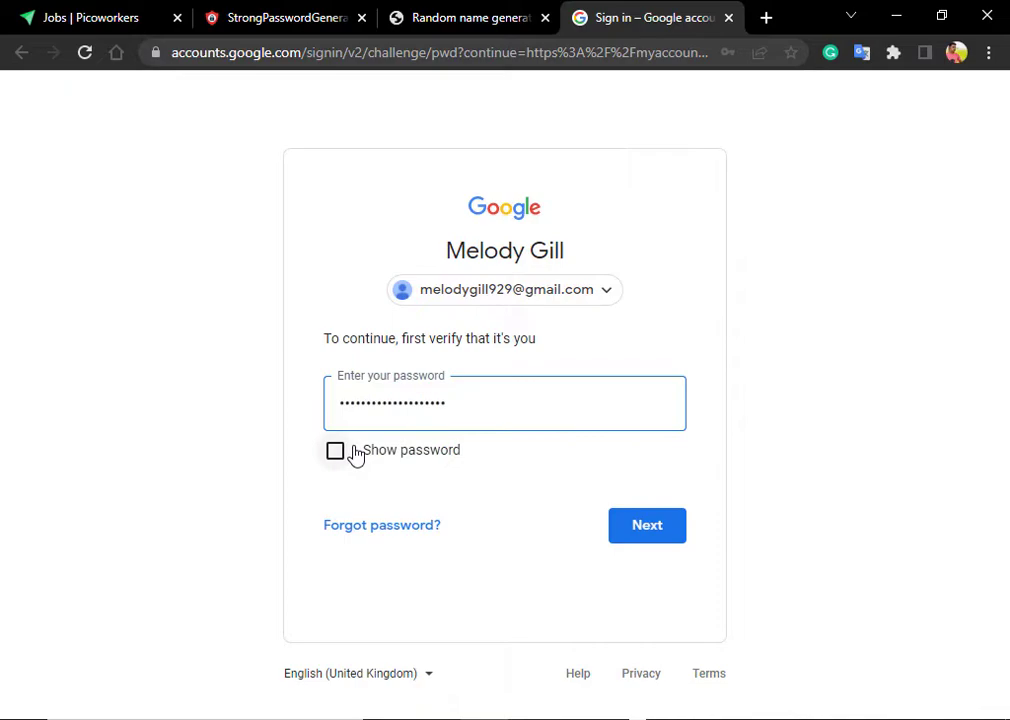
click(355, 452)
click(624, 538)
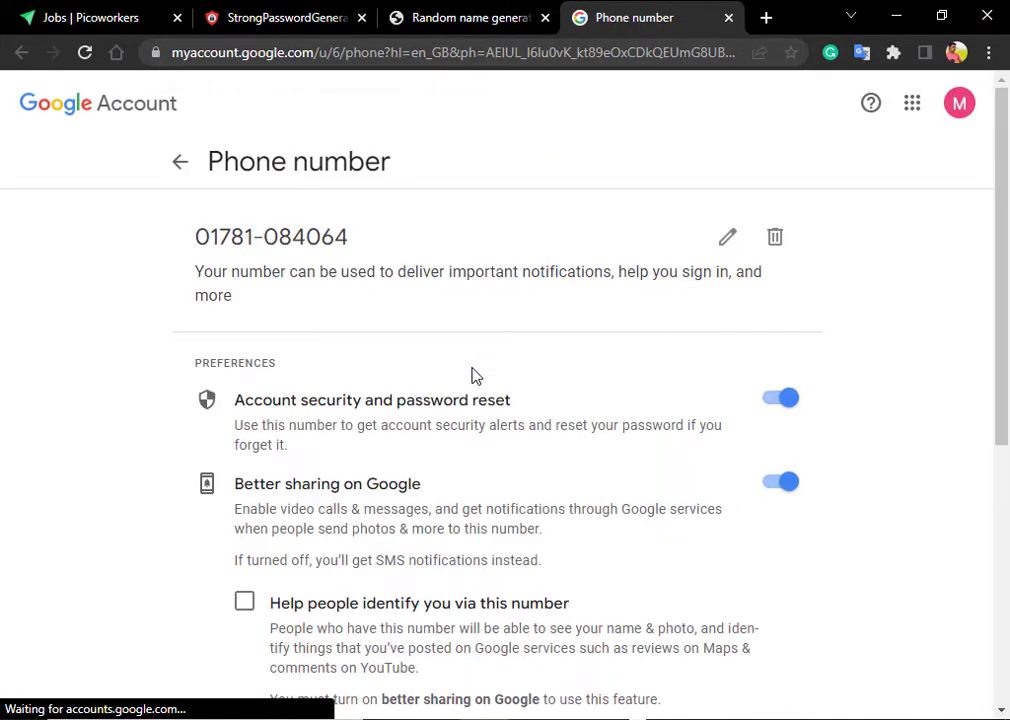
click(776, 240)
click(582, 508)
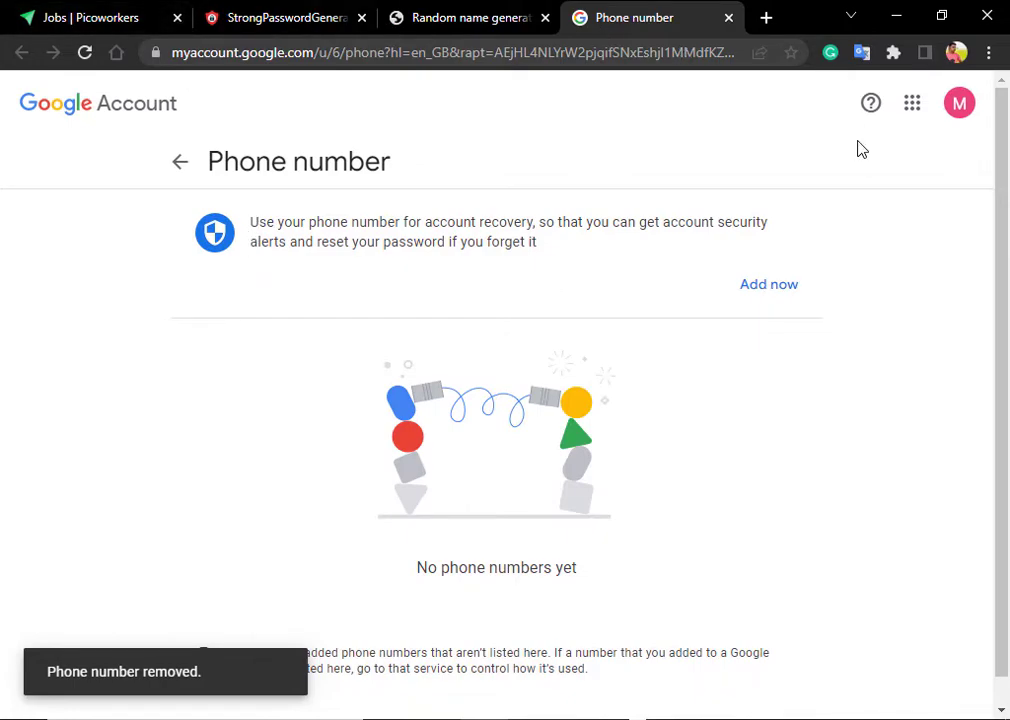
click(962, 108)
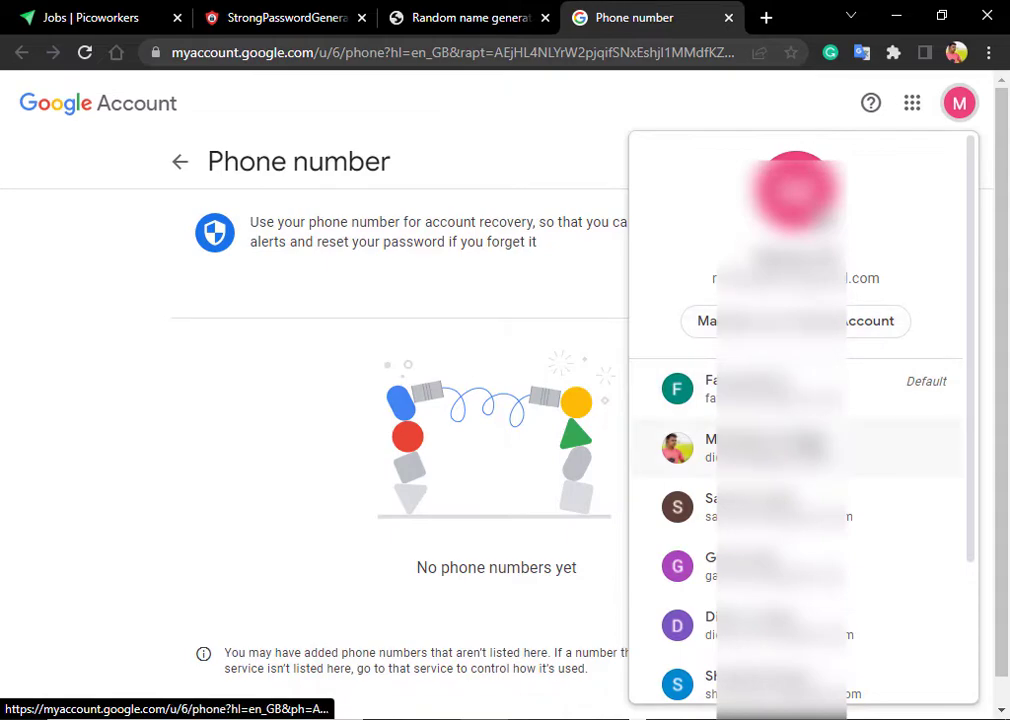
- Remove the new Gmail account from the browser via Remove an account, then return to Picoworkers
click(796, 450)
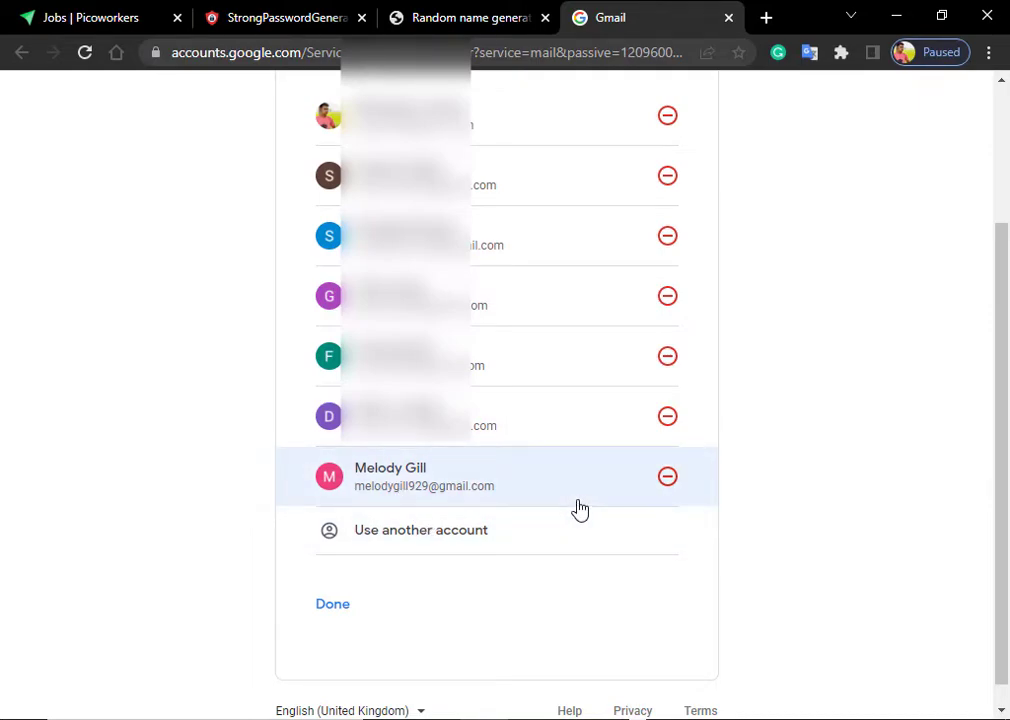
click(667, 485)
click(574, 484)
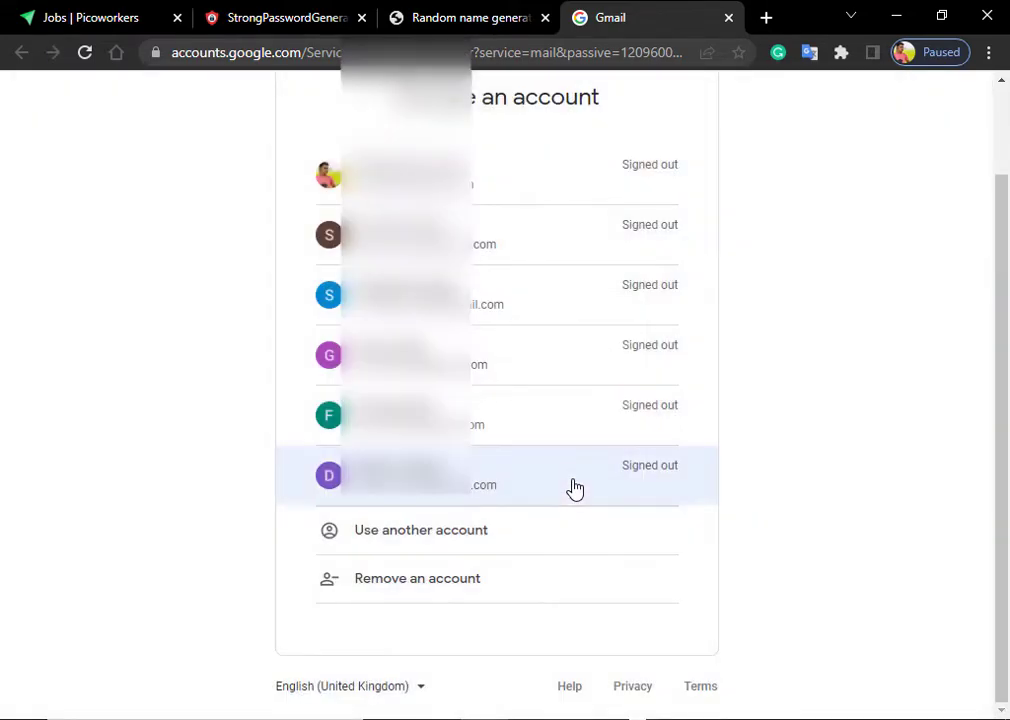
click(115, 14)
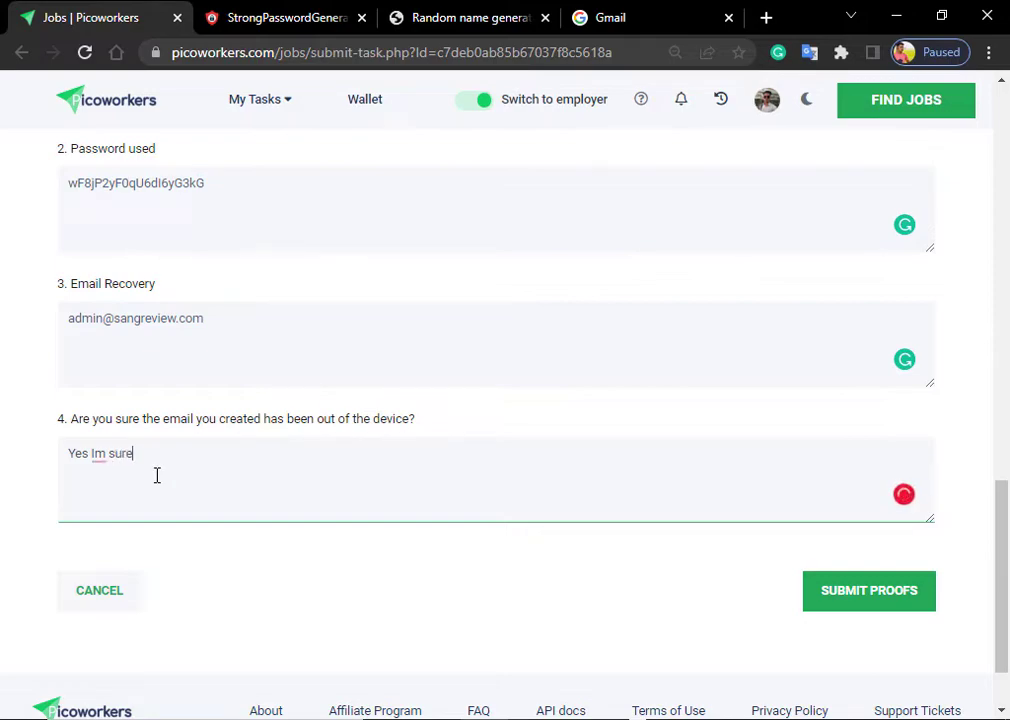
- Accept the I'm correction so field 4 reads 'Yes I'm sure', then submit the proofs
mouse_move(101, 456)
click(108, 488)
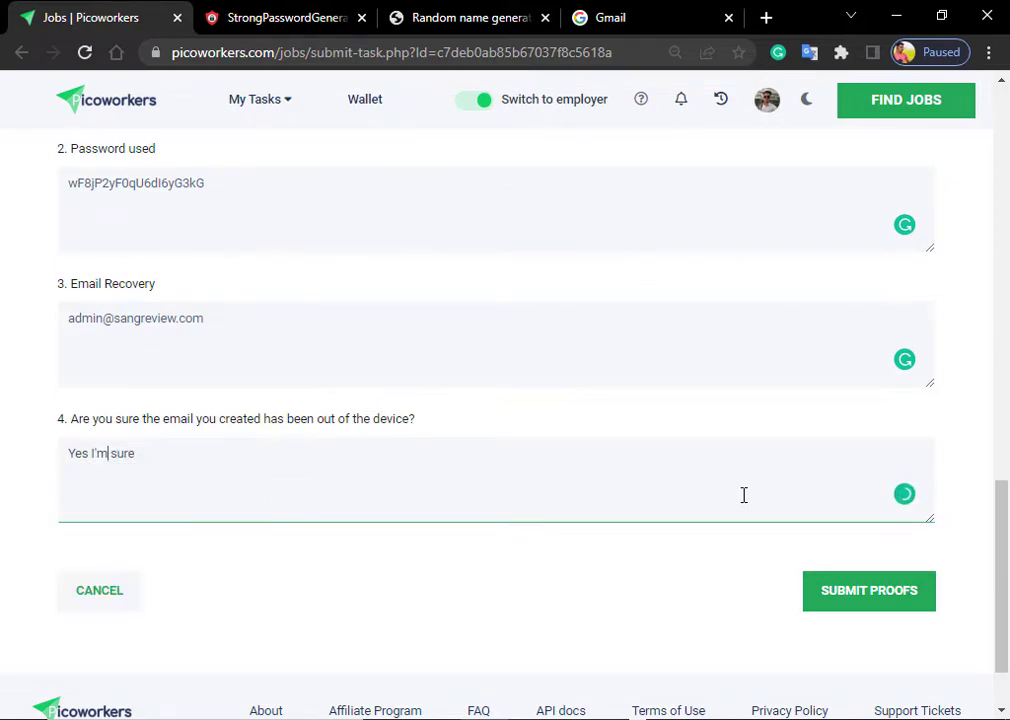
scroll(155, 470, up, 2)
scroll(155, 470, down, 2)
click(859, 592)
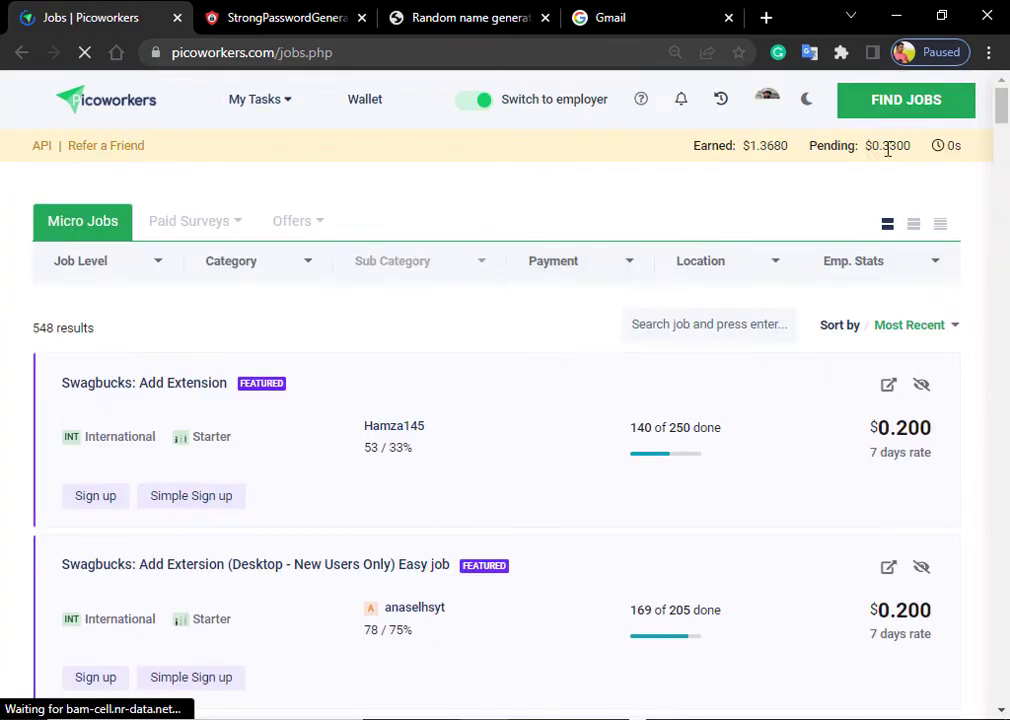
- Filter the job list to the Sign up category
click(231, 260)
click(240, 320)
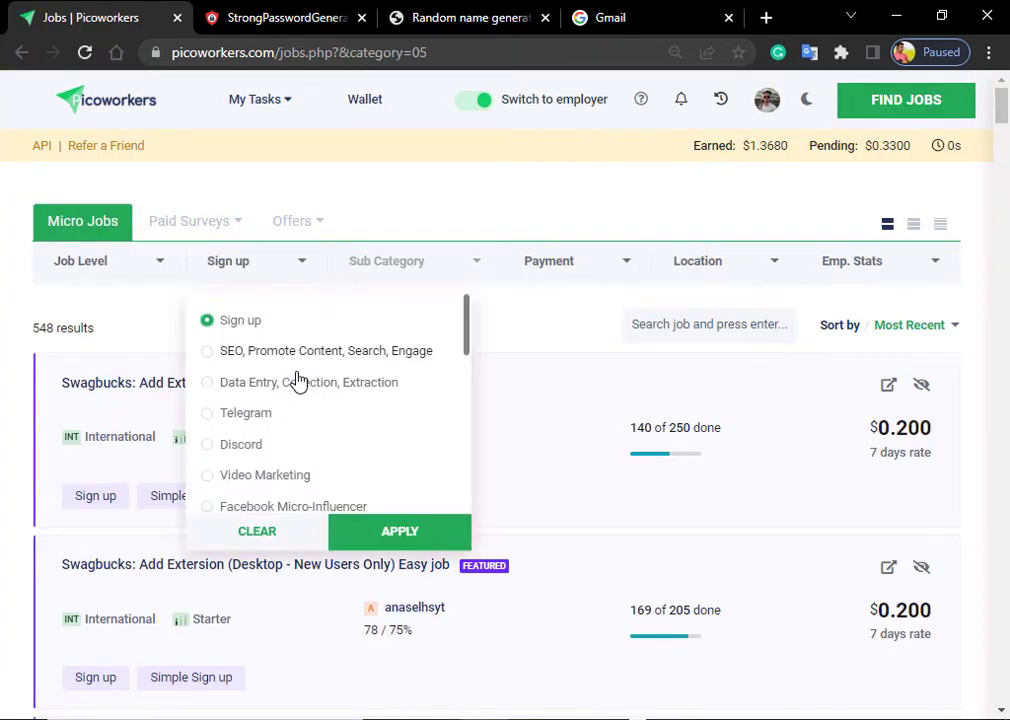
click(388, 535)
scroll(228, 449, down, 5)
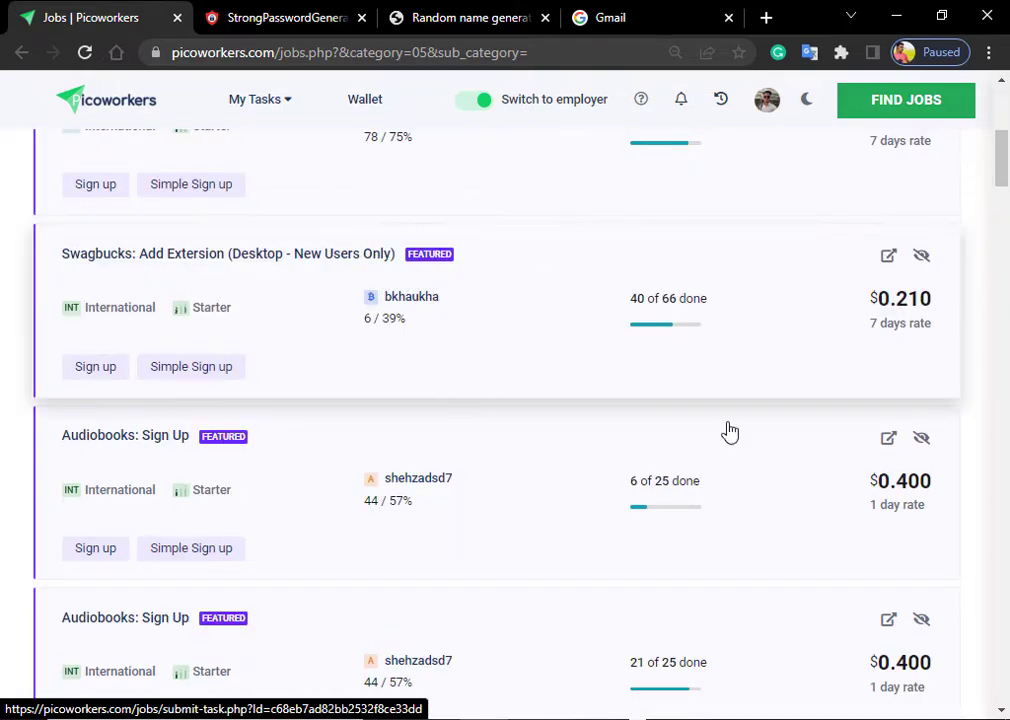
scroll(290, 425, down, 10)
scroll(288, 422, up, 2)
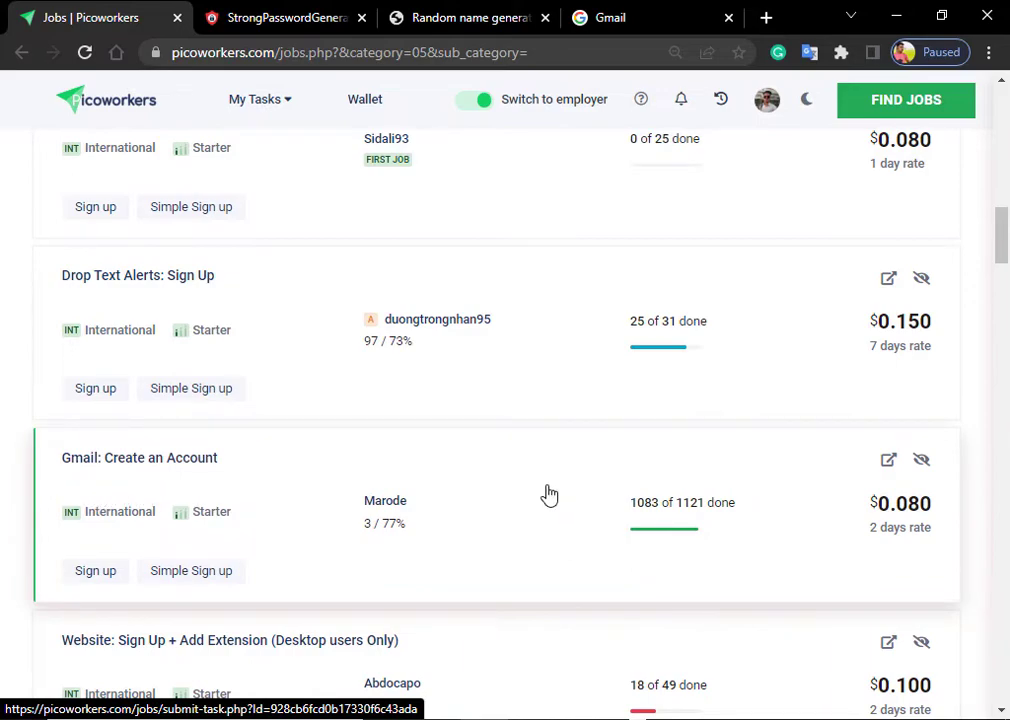
- Review the Gmail: Create an Account job page, then go back to the filtered list
click(497, 494)
scroll(476, 388, down, 5)
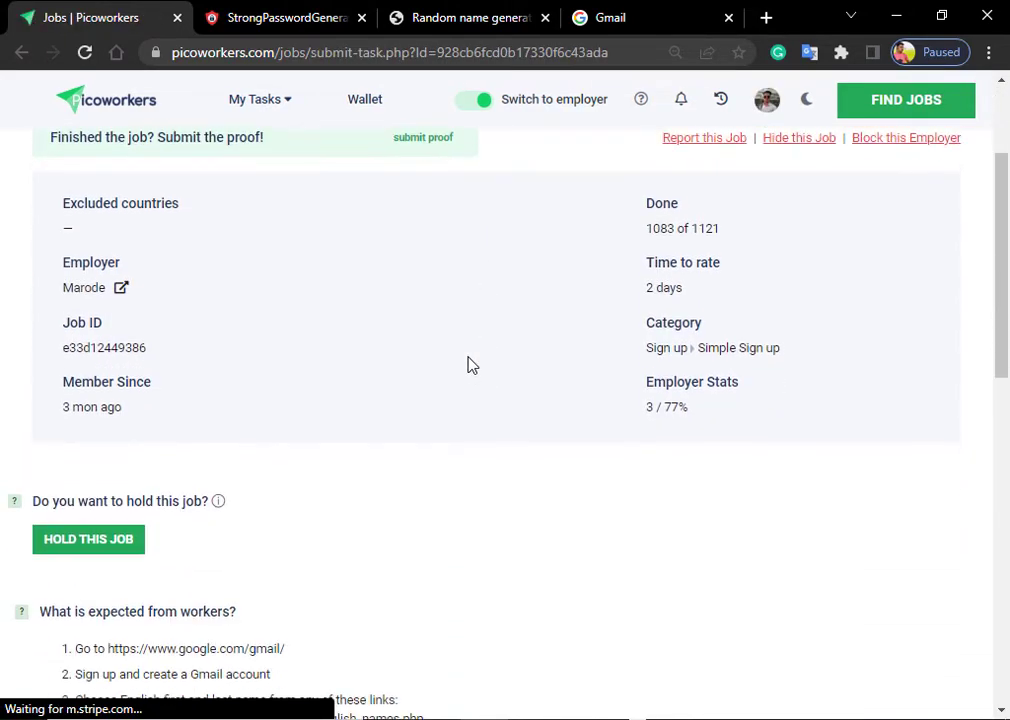
scroll(395, 385, down, 5)
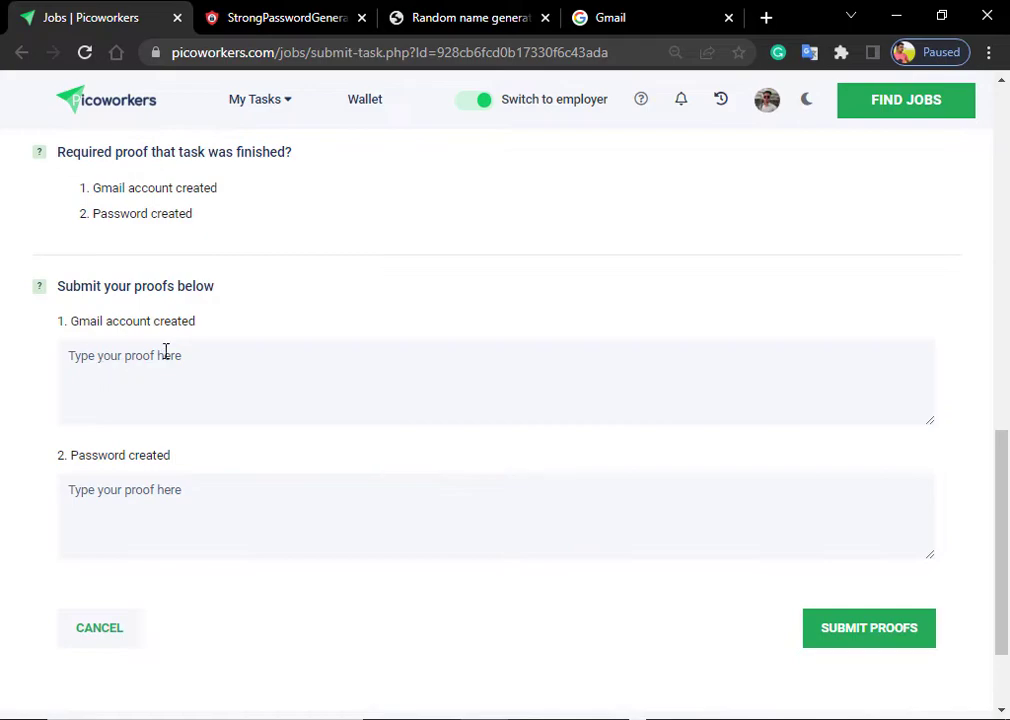
scroll(158, 505, down, 1)
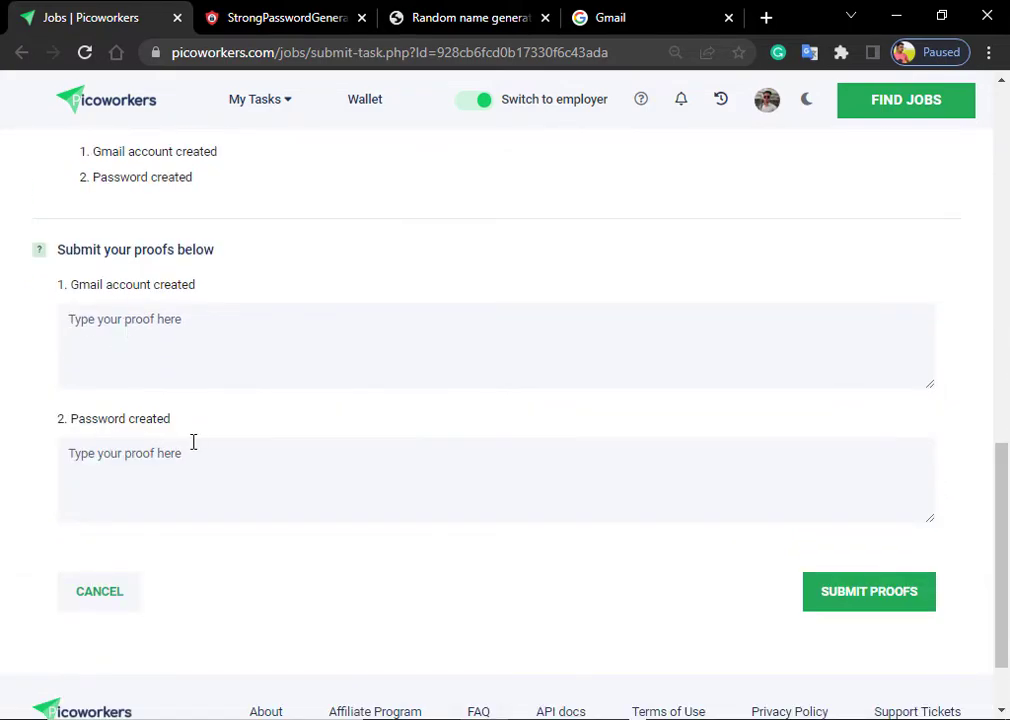
scroll(193, 420, up, 9)
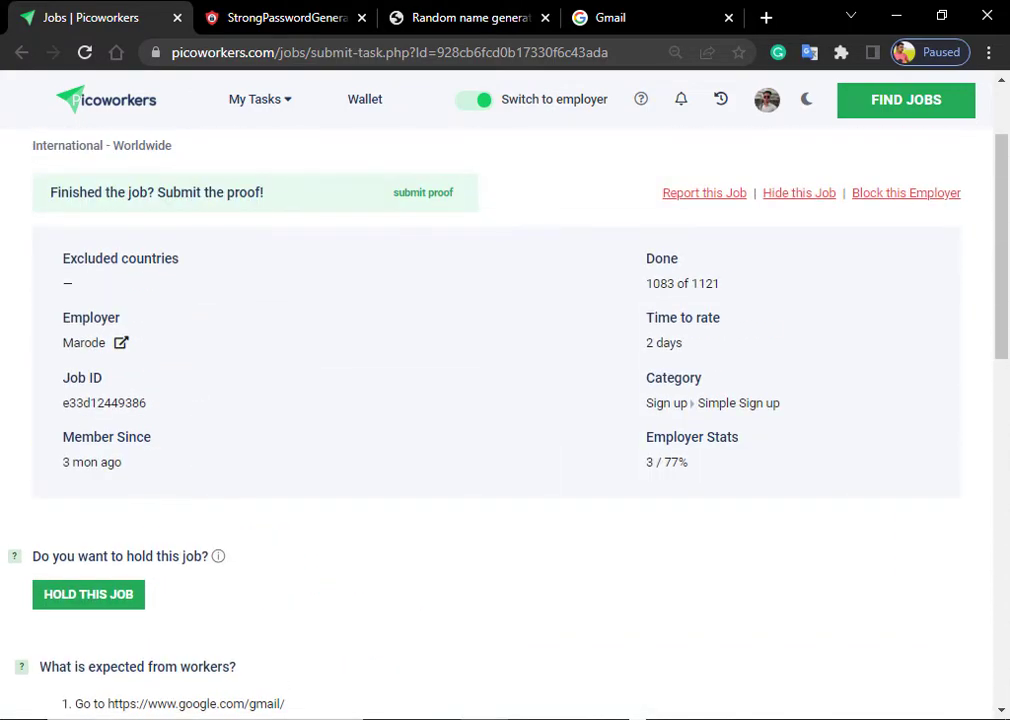
click(20, 53)
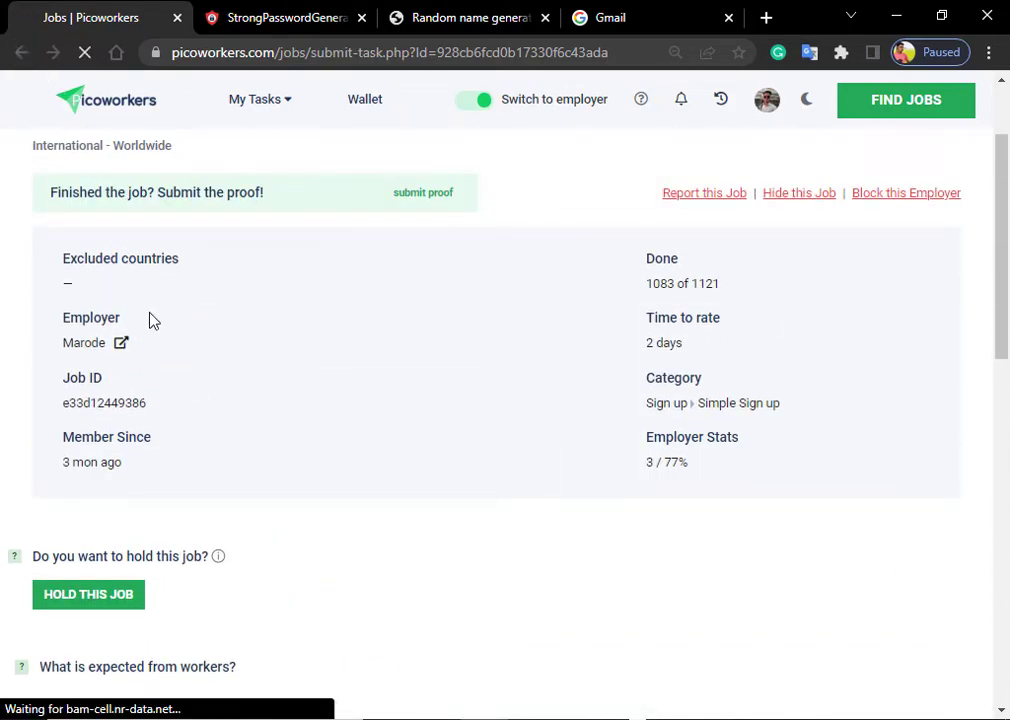
scroll(151, 478, down, 6)
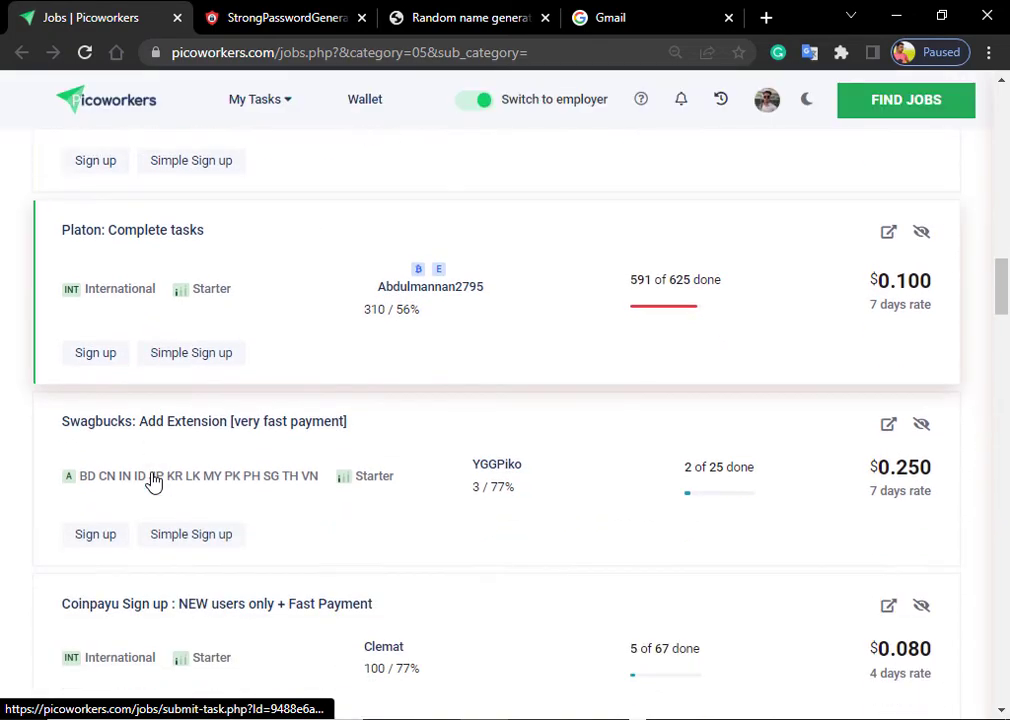
- Scroll through the Sign up jobs, including other Gmail account offers
scroll(153, 480, down, 6)
scroll(171, 471, down, 1)
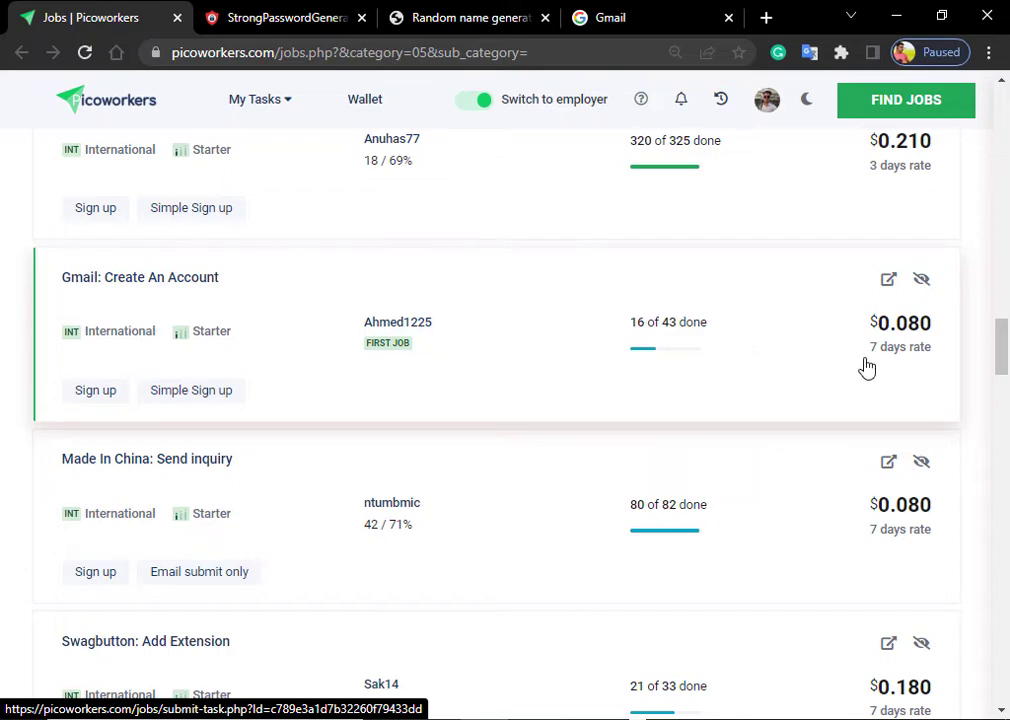
scroll(698, 405, down, 10)
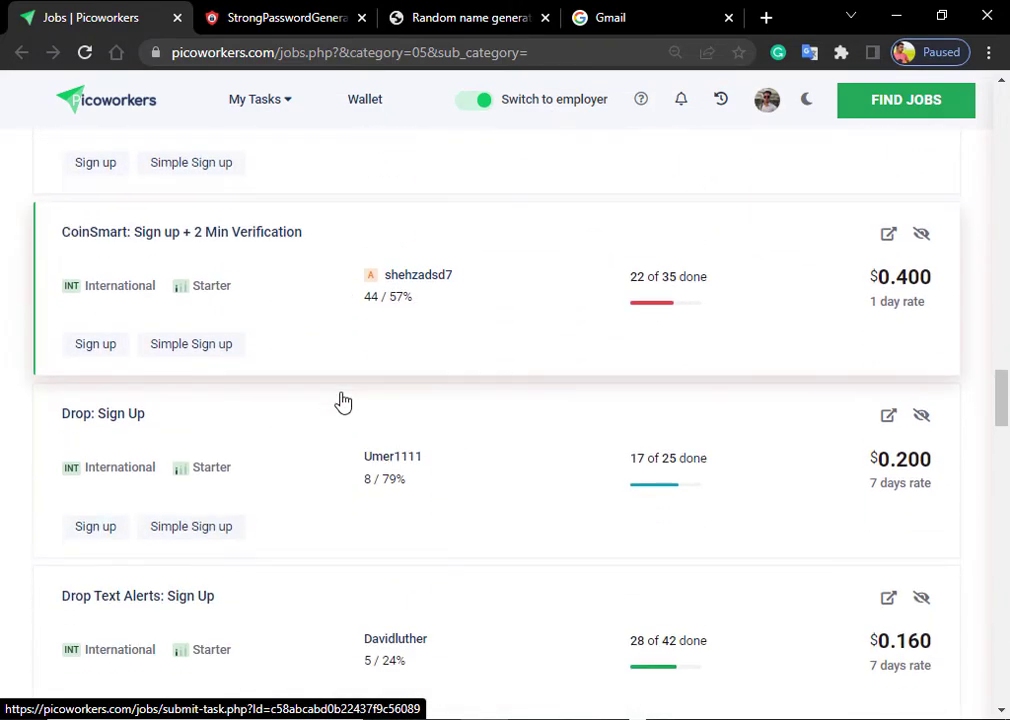
scroll(330, 408, down, 11)
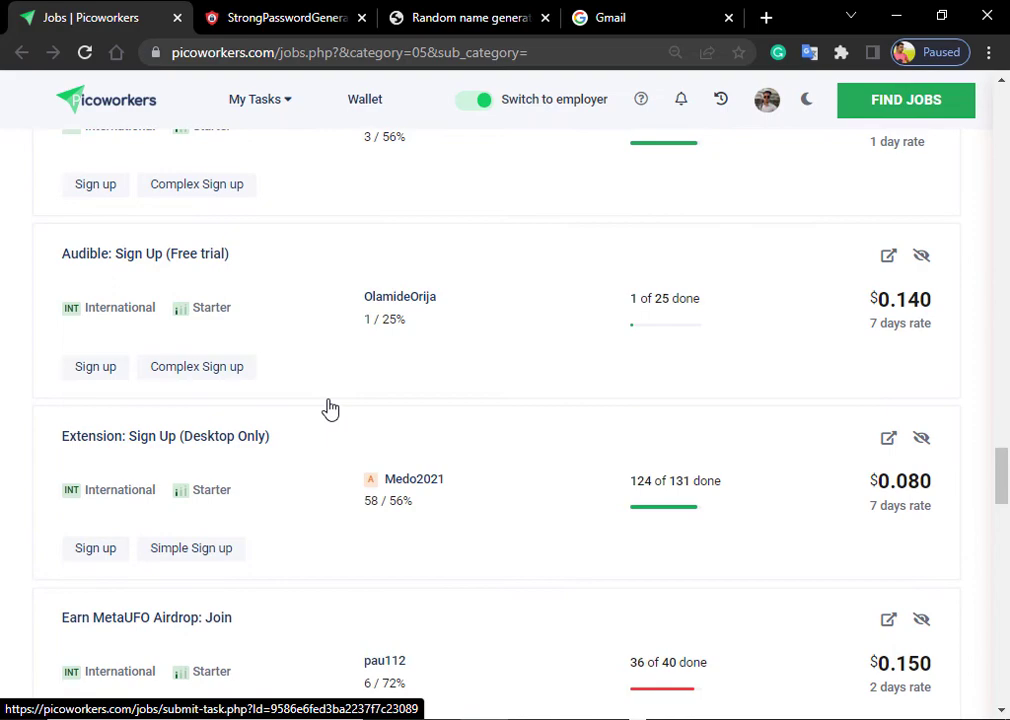
scroll(330, 408, down, 10)
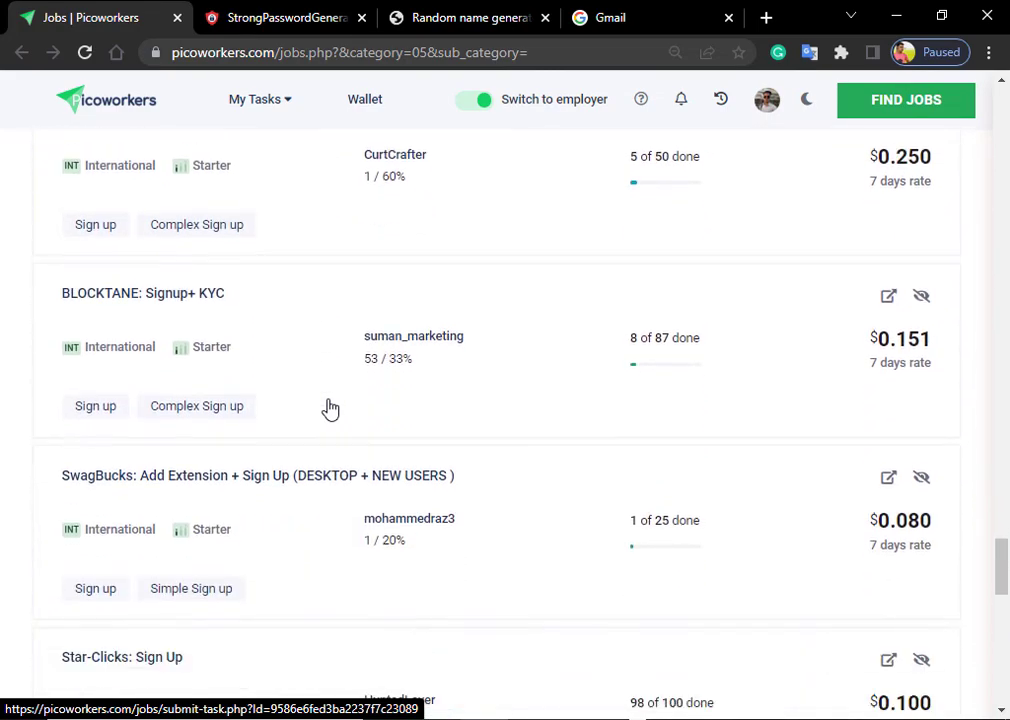
scroll(330, 408, down, 10)
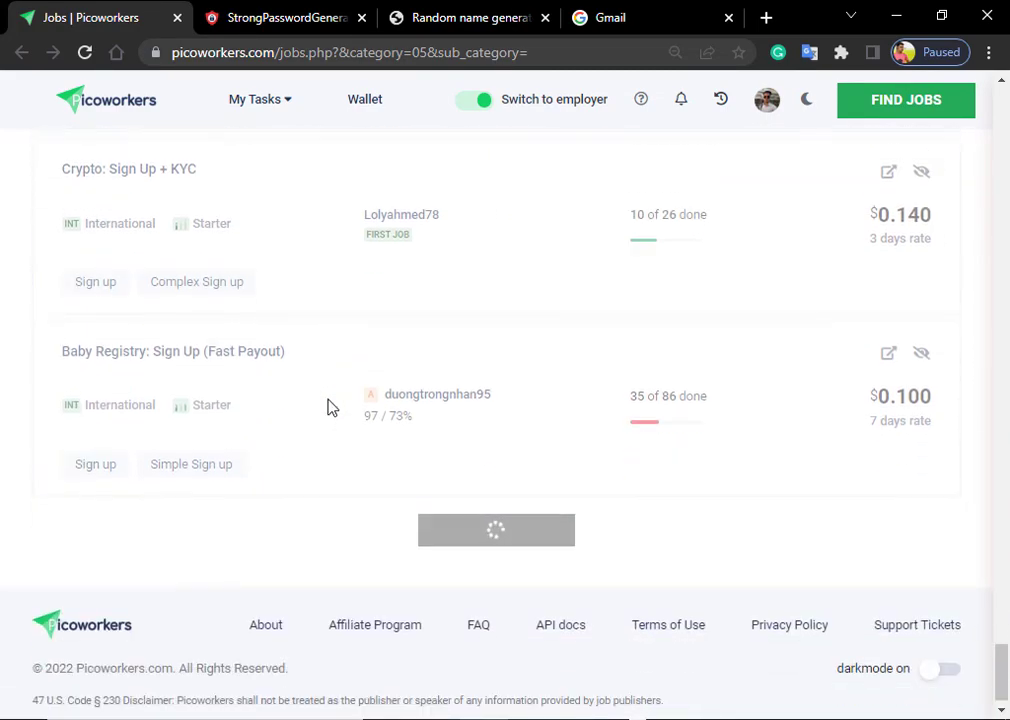
scroll(330, 408, up, 2)
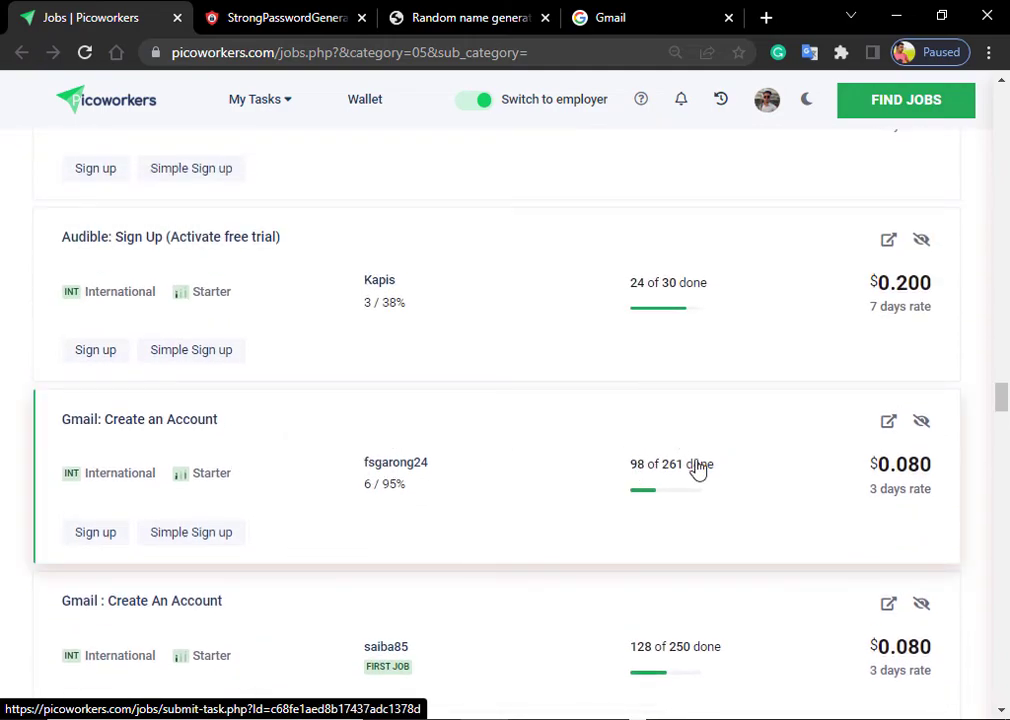
scroll(902, 458, down, 1)
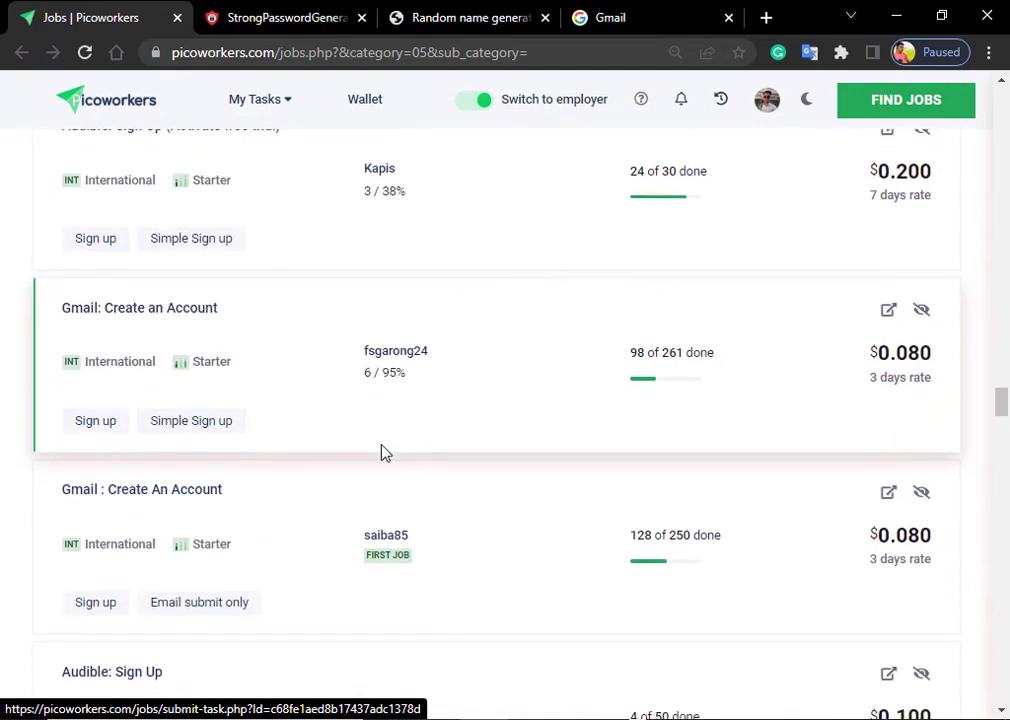
scroll(383, 451, down, 1)
scroll(781, 458, down, 5)
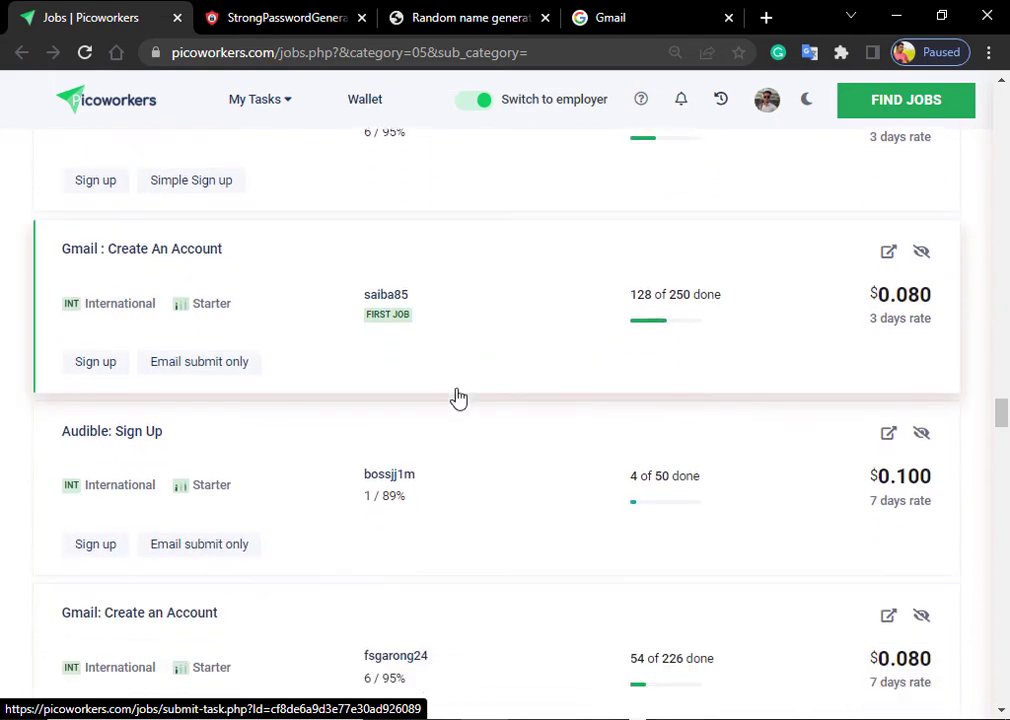
- Open My Profile from the avatar menu to see tasks done, earnings and level
scroll(594, 286, up, 2)
scroll(156, 451, down, 6)
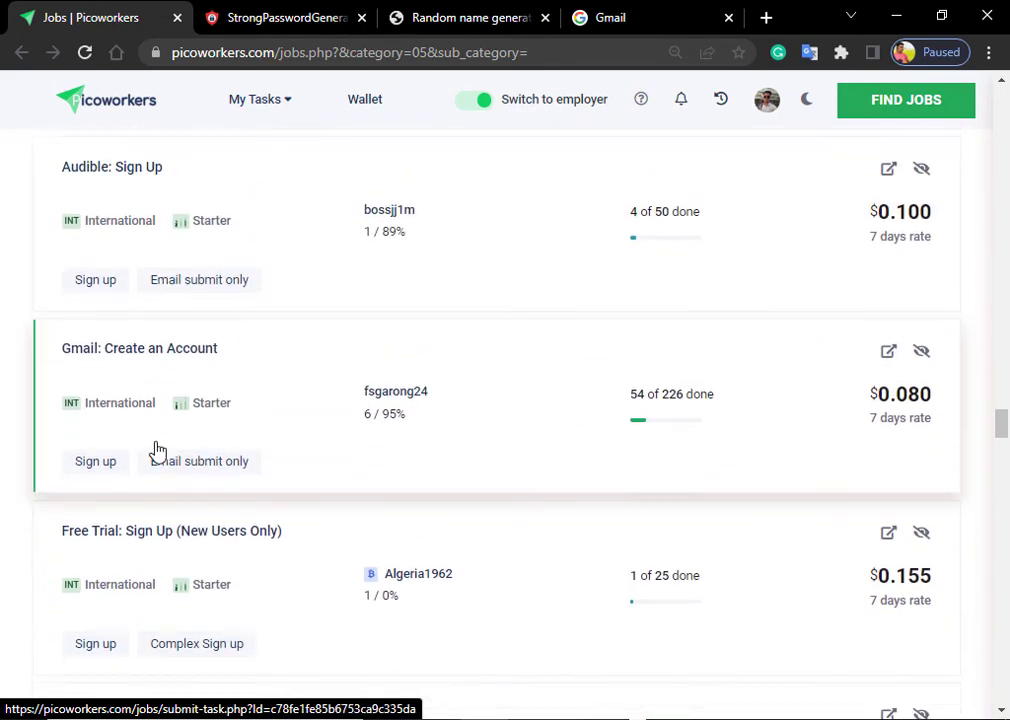
scroll(550, 200, up, 3)
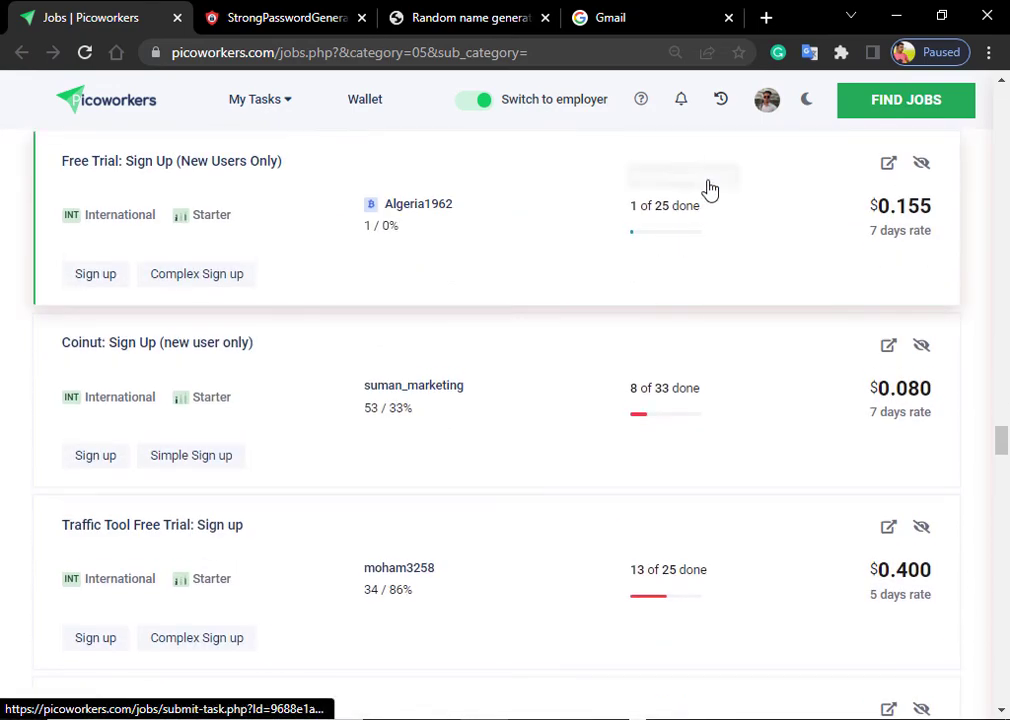
click(767, 104)
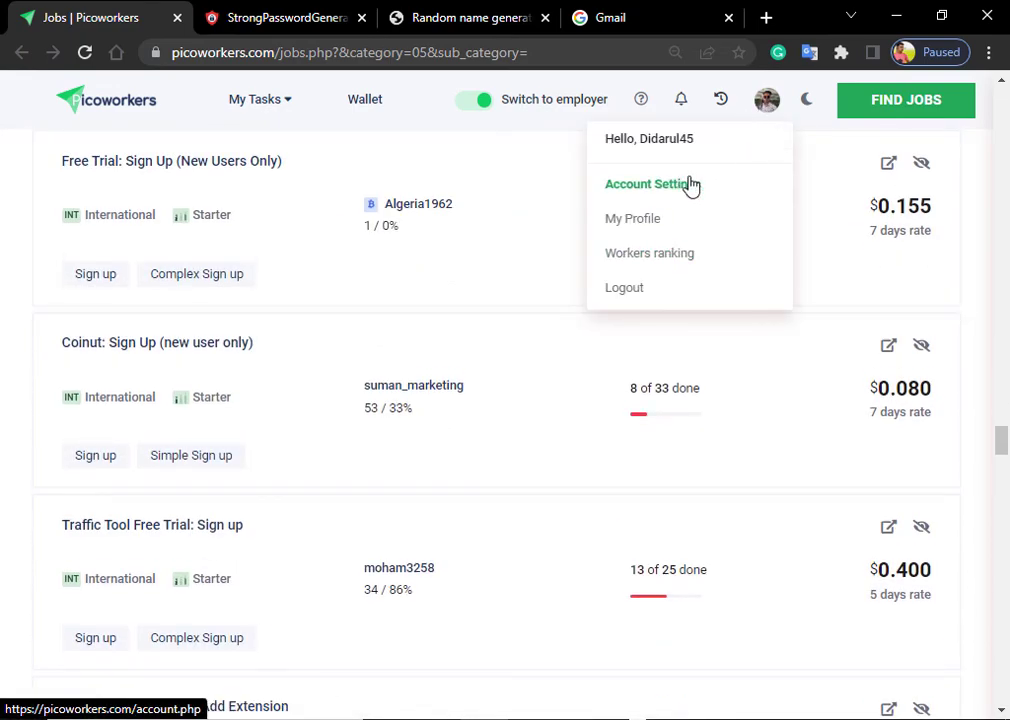
click(645, 234)
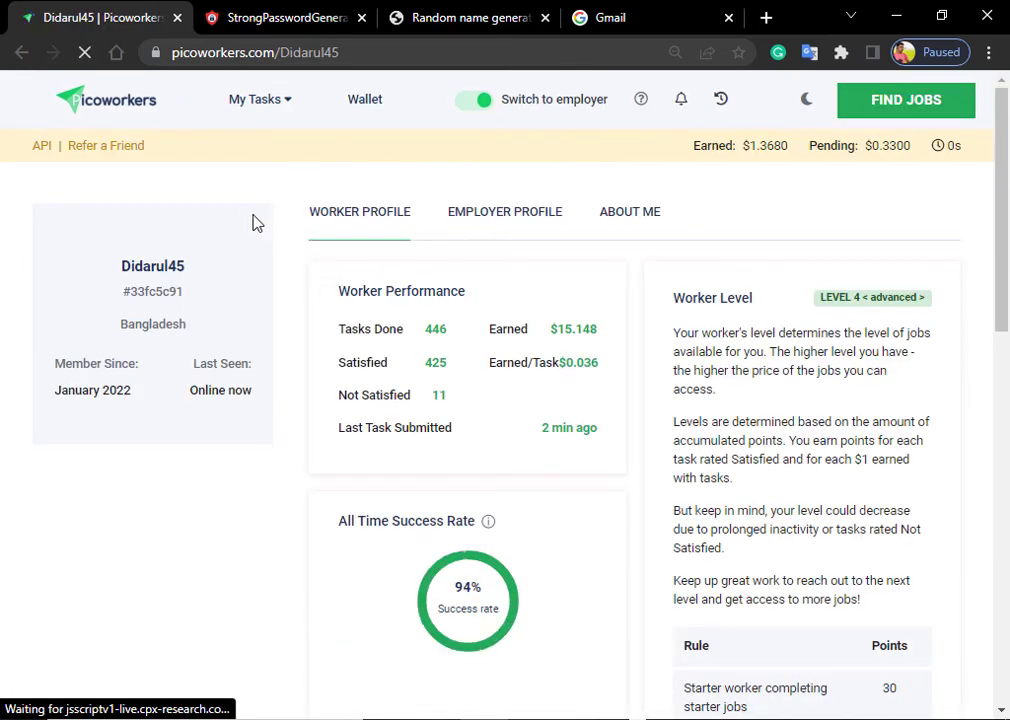